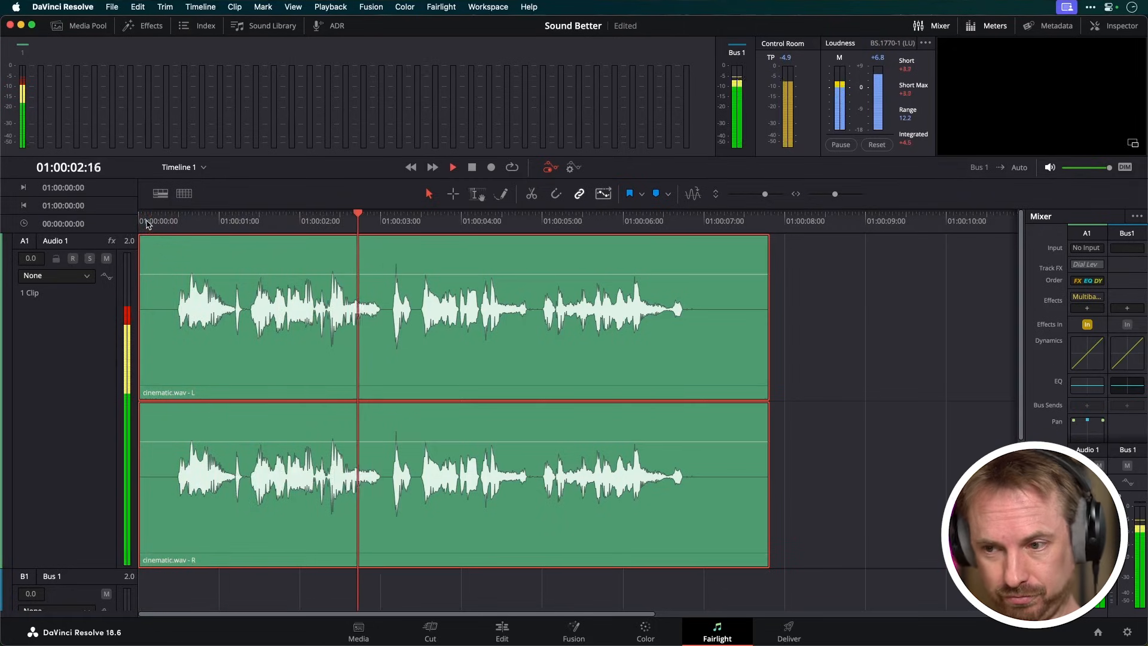
Enable Band 1 of the Audio 1 equalizer as a high-pass filter at 399 Hz and listen to the voice clip.
left_click(146, 224)
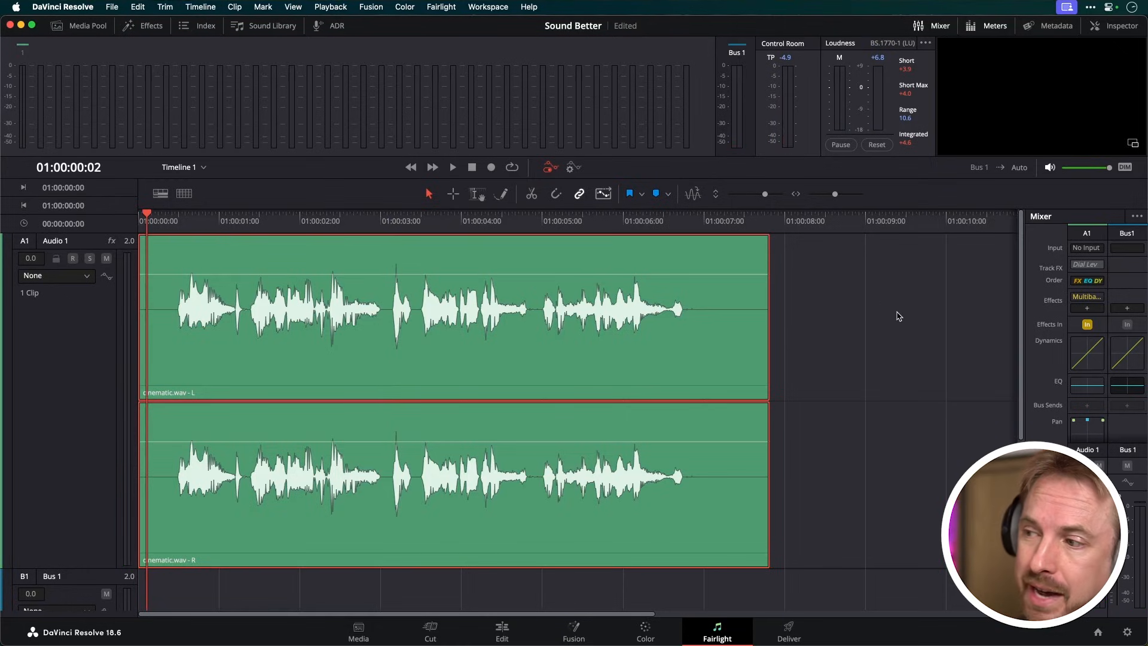
left_click(1086, 386)
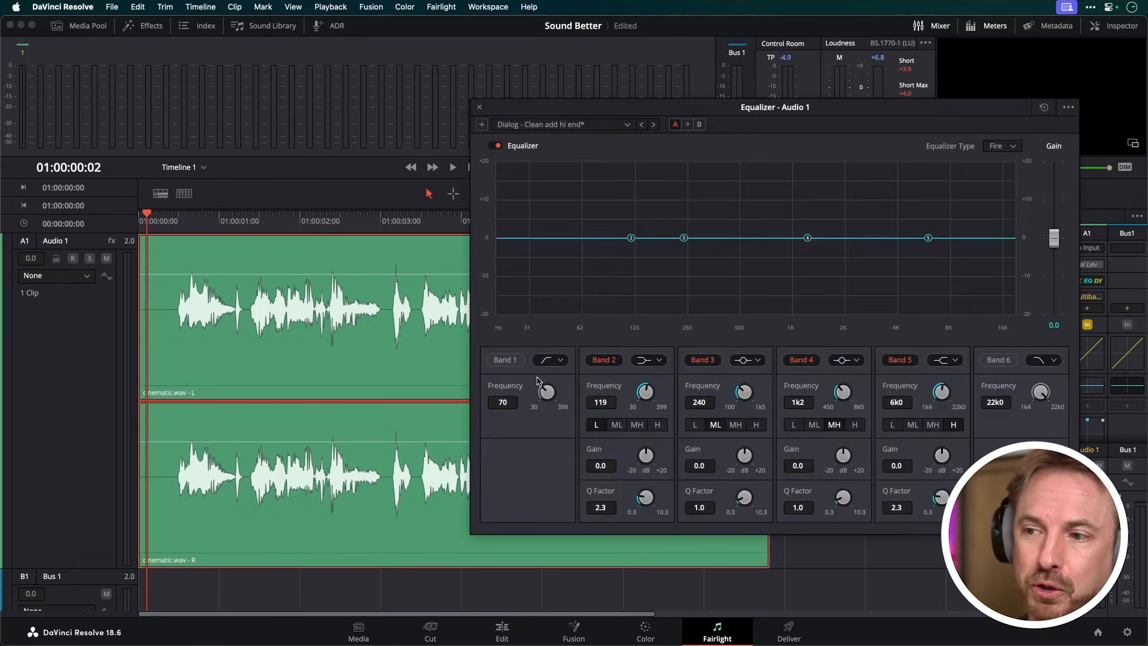
left_click(504, 360)
left_click_drag(539, 394, 713, 245)
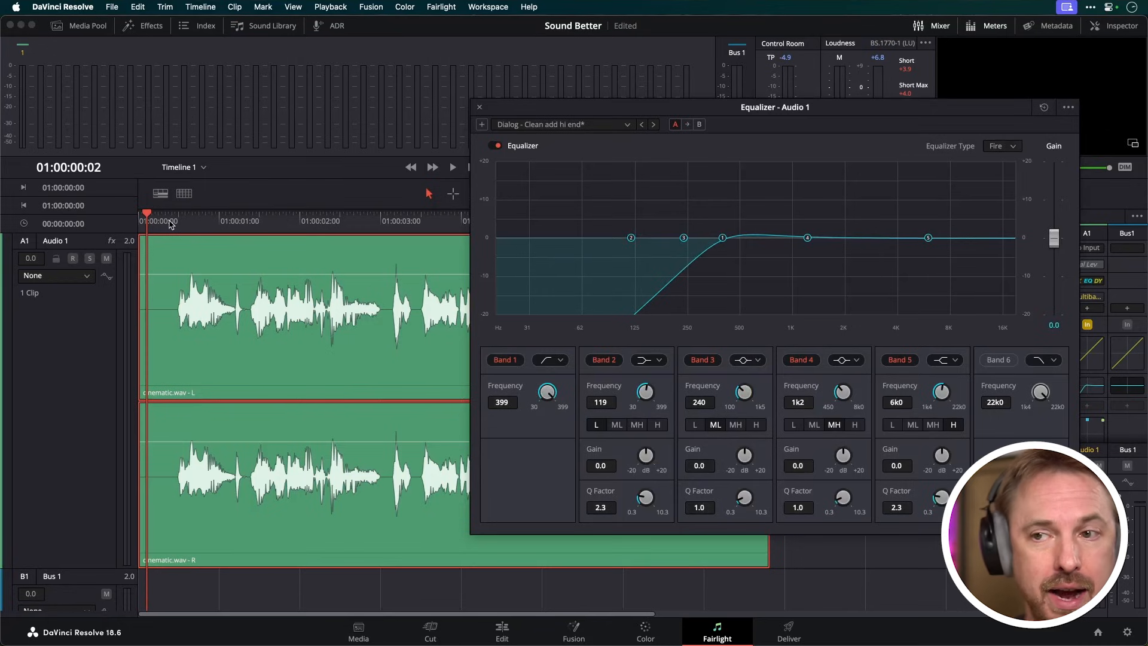
key("space")
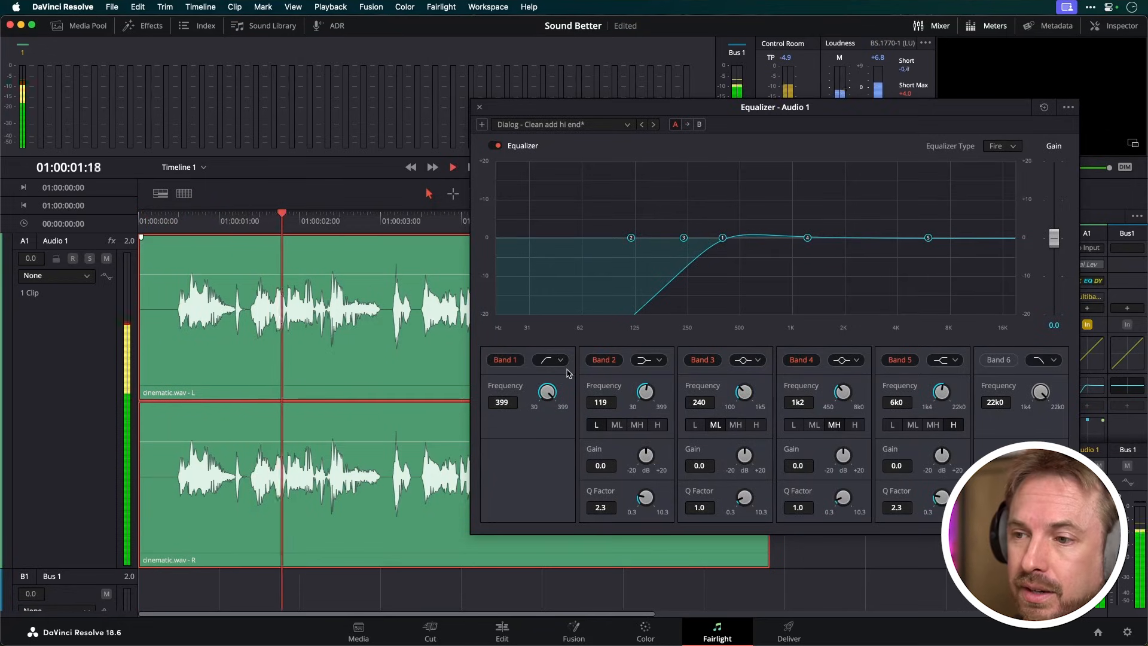
key("space")
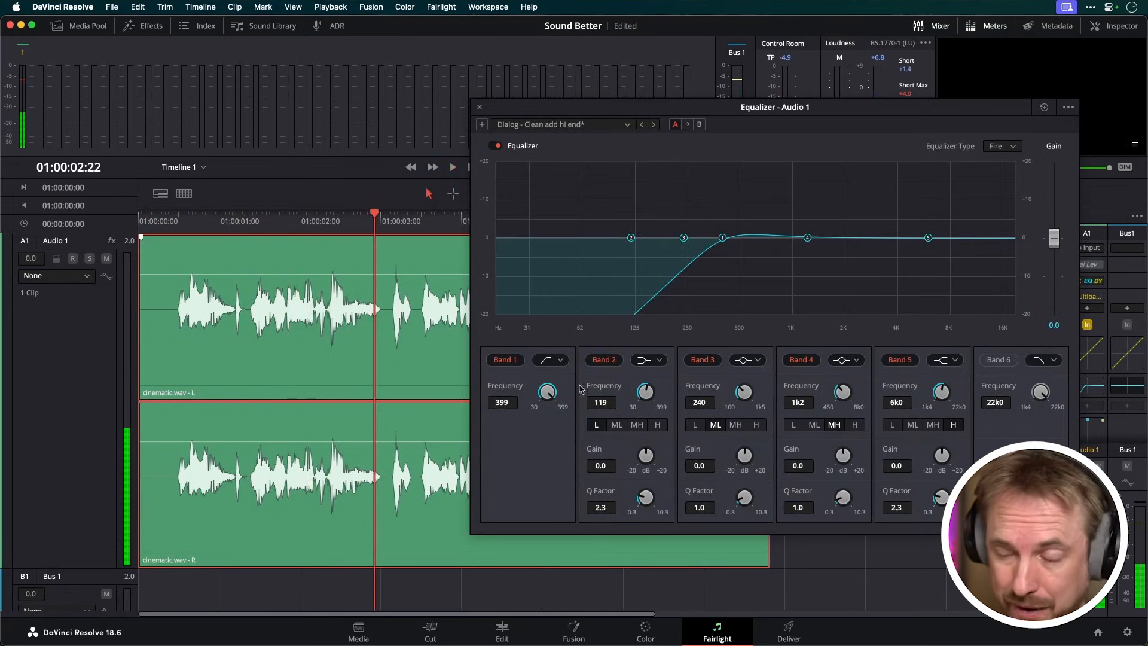
Lower the Band 1 high-pass frequency to 248 Hz and play the clip from near its start.
left_click_drag(545, 398, 506, 514)
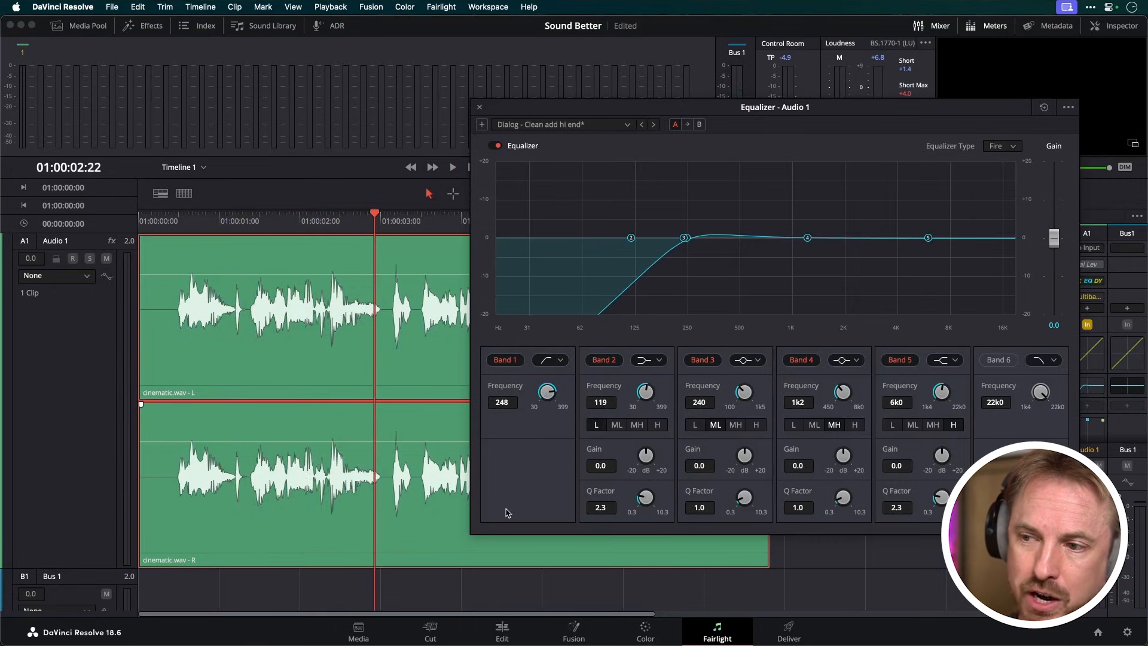
left_click(175, 224)
key("space")
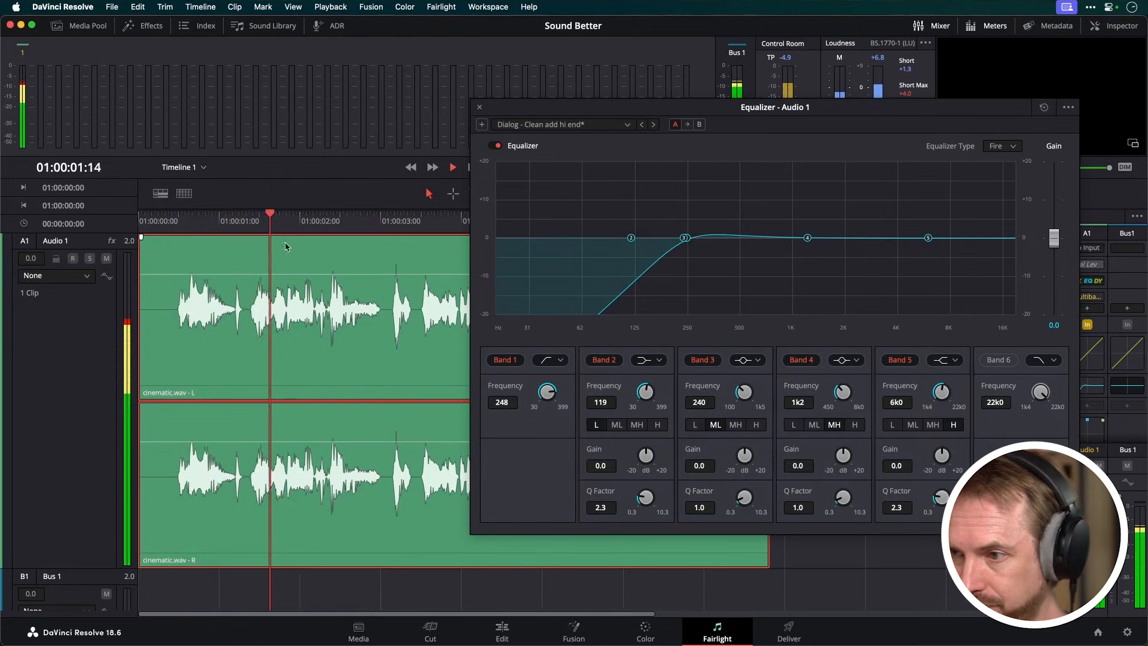
key("space")
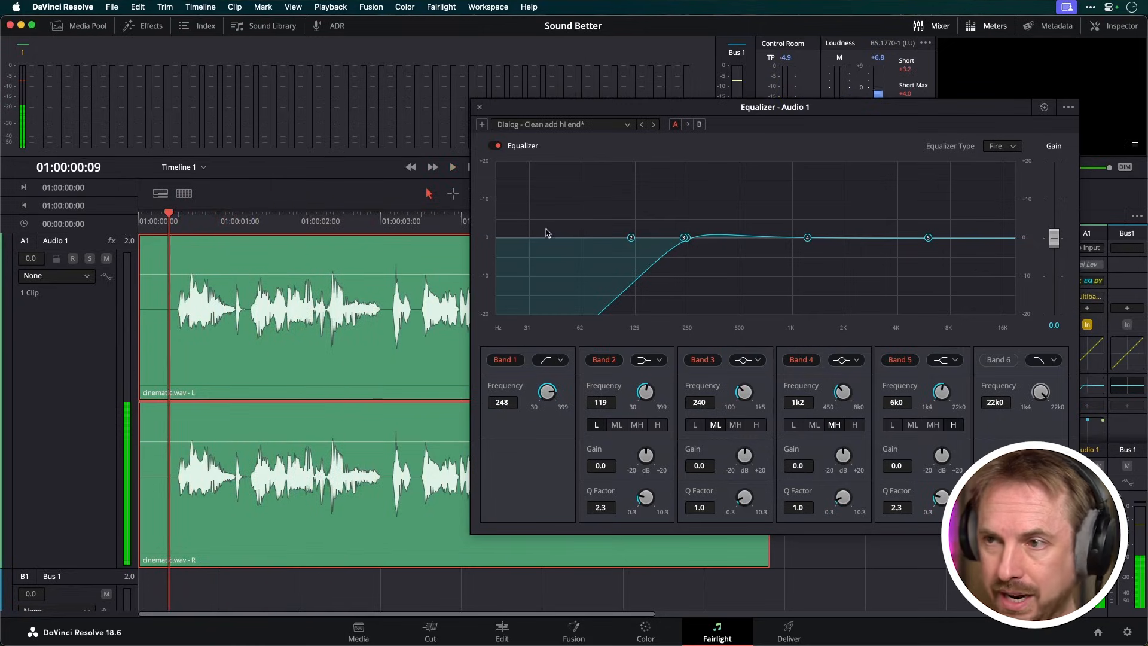
Compare the voice playback with the Audio 1 equalizer bypassed and switched back on.
left_click(496, 148)
key("space")
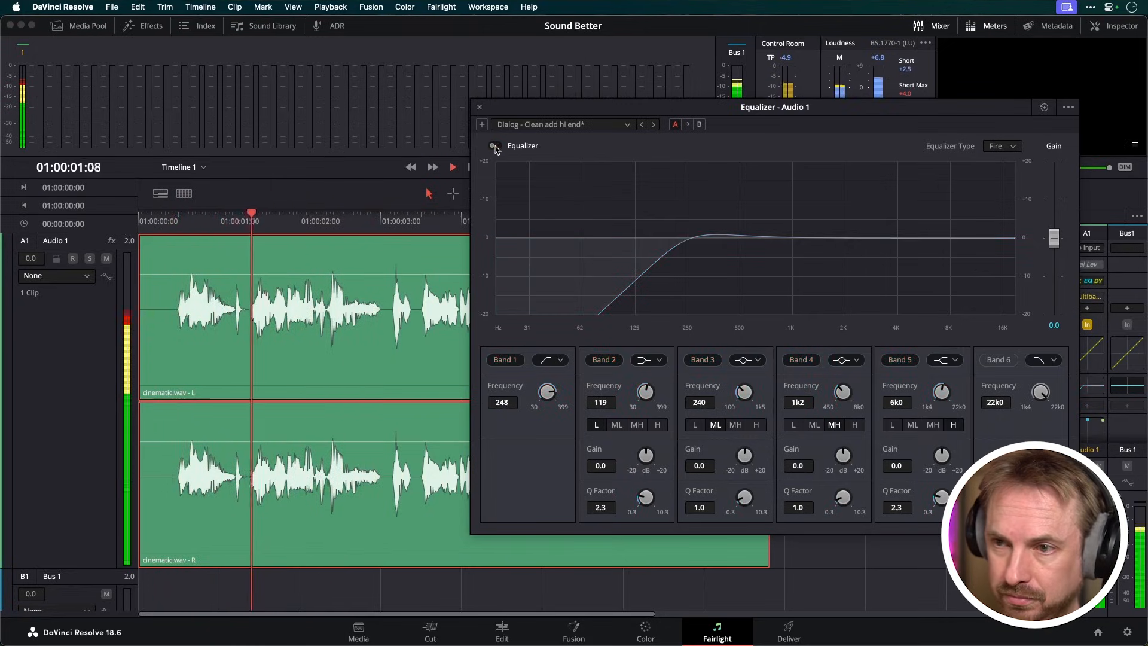
left_click(496, 147)
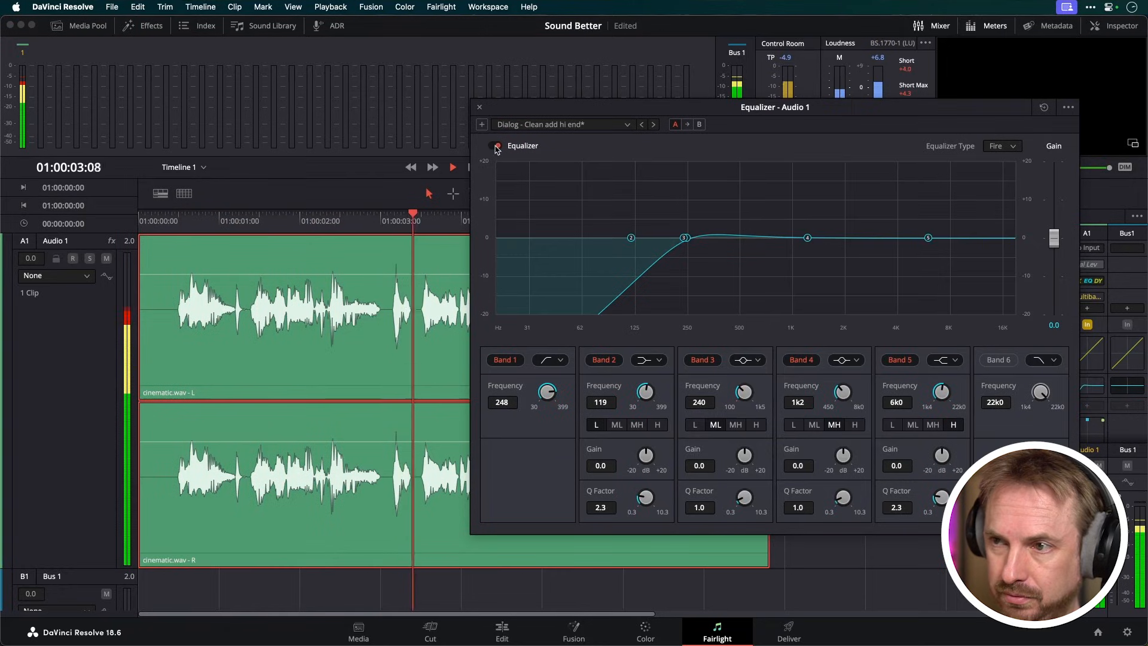
key("space")
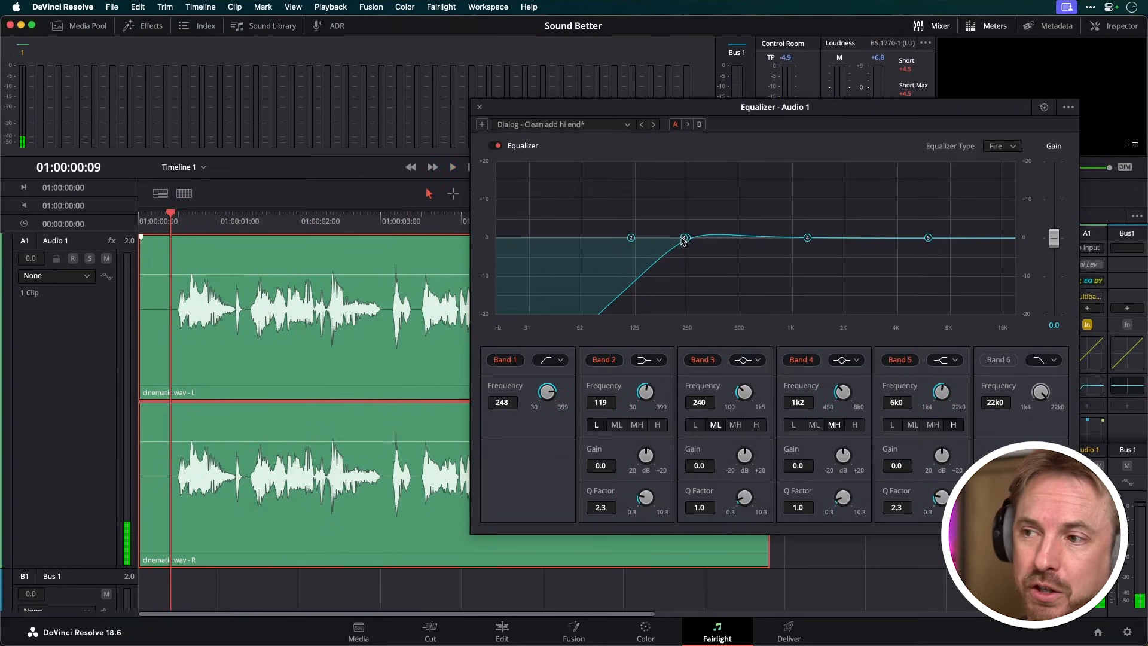
Boost equalizer Band 2 by +11.2 dB at 266 Hz and listen to the voice.
left_click_drag(630, 238, 692, 199)
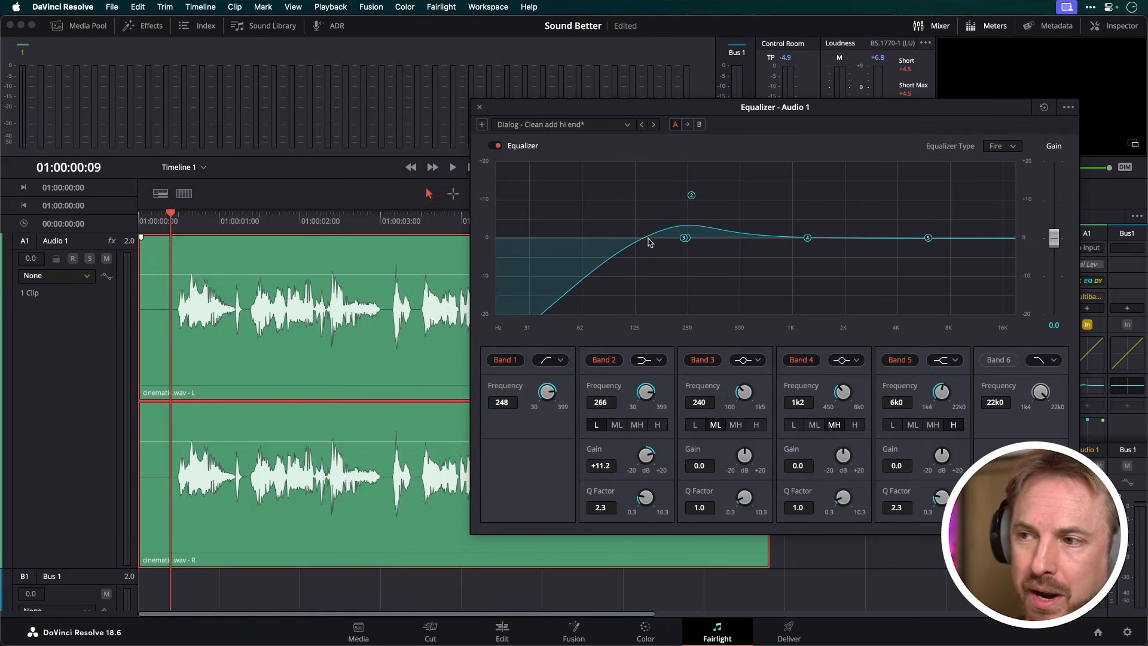
key("space")
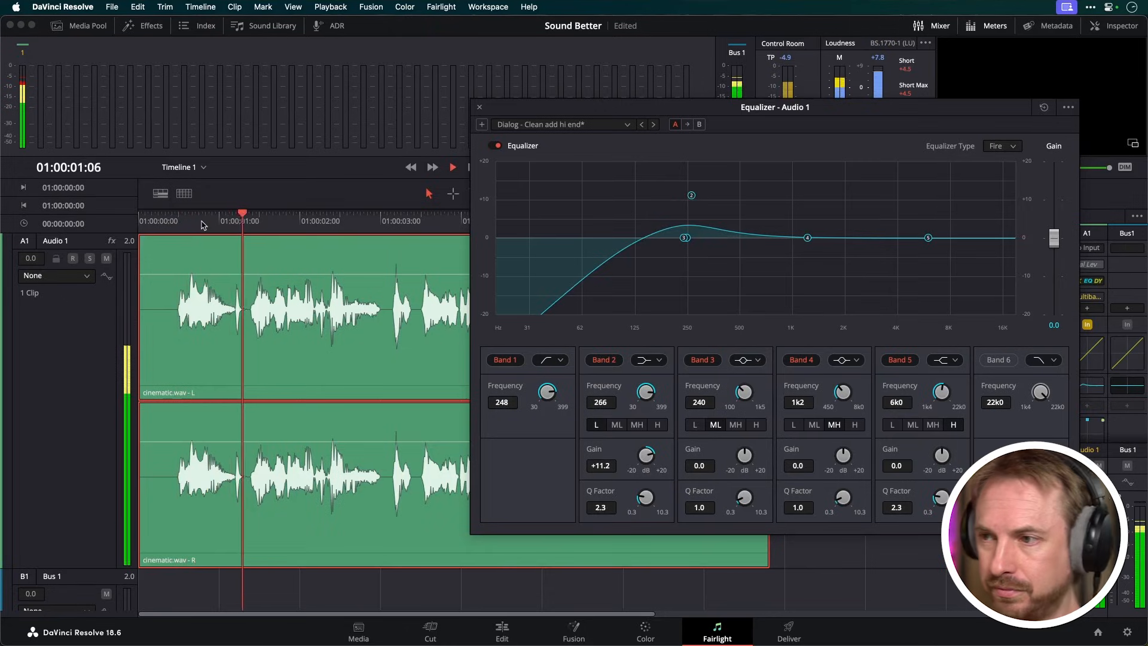
key("space")
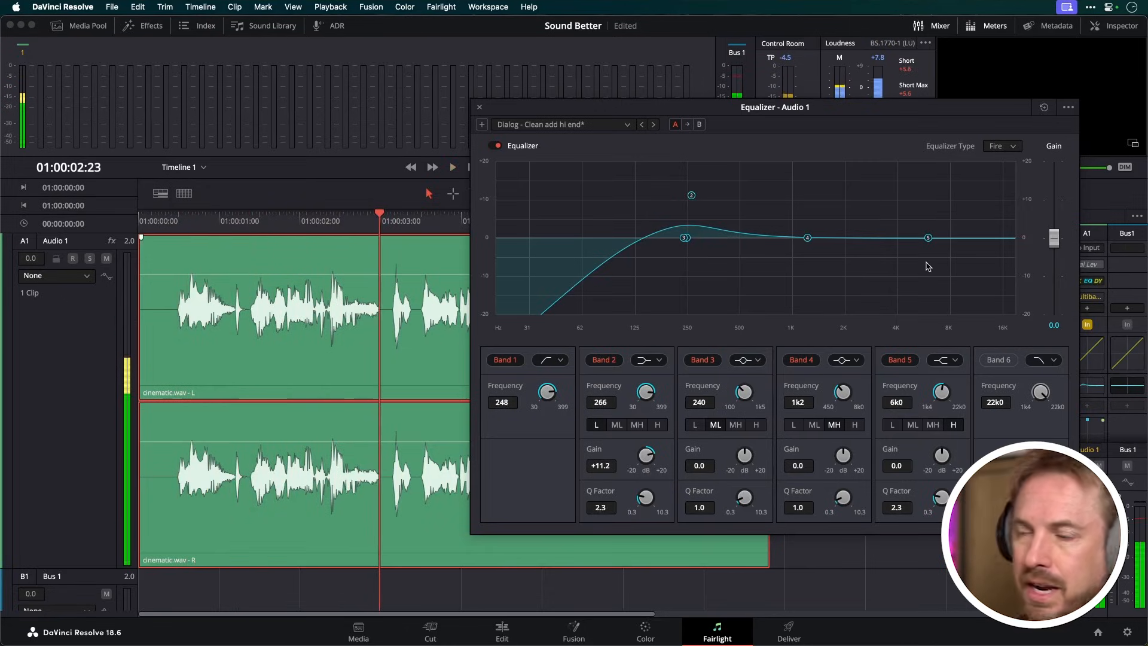
Raise the Band 5 high shelf to +5.8 dB at 3.3 kHz while auditioning the clip, and close the equalizer.
left_click_drag(931, 239, 886, 213)
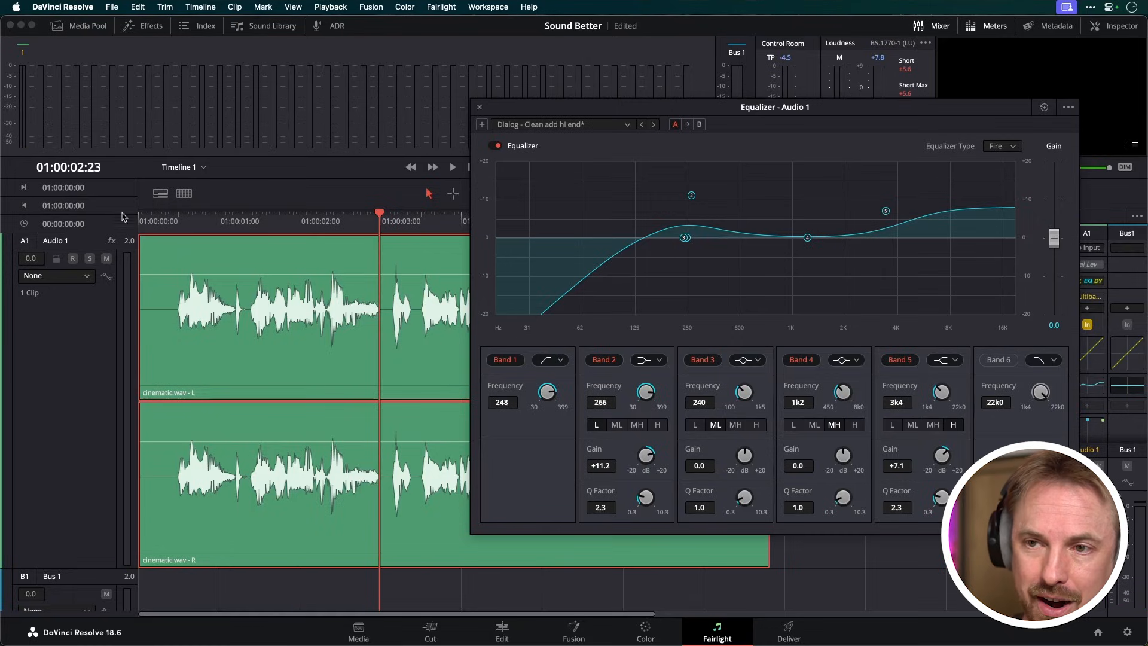
left_click(159, 221)
key("space")
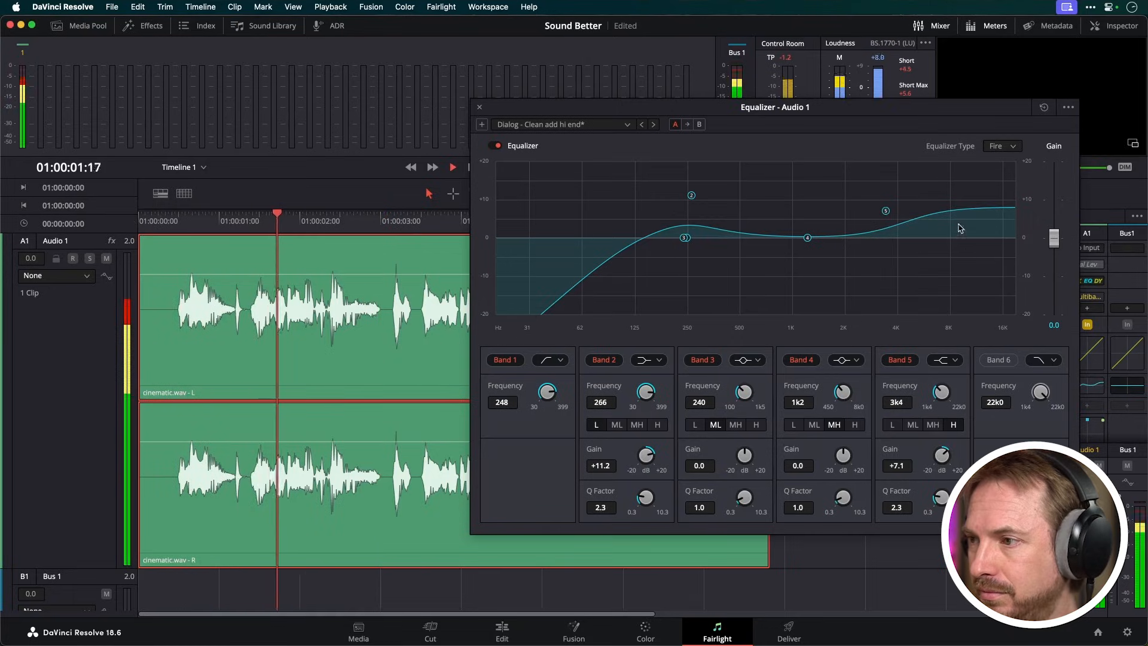
left_click_drag(887, 212, 883, 217)
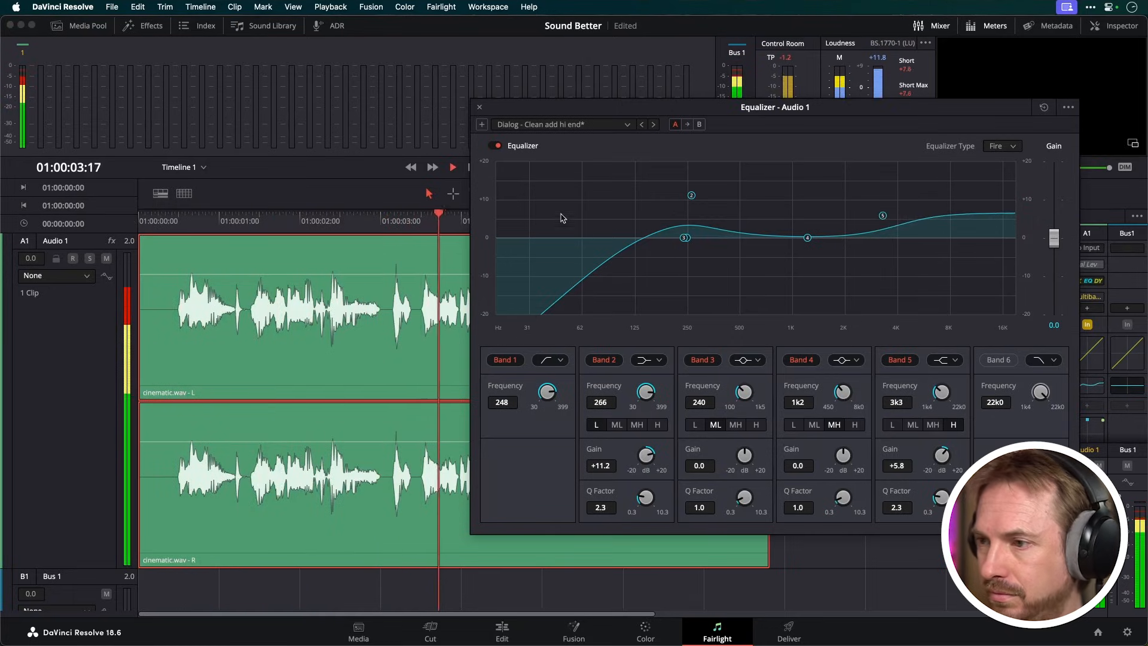
left_click(479, 107)
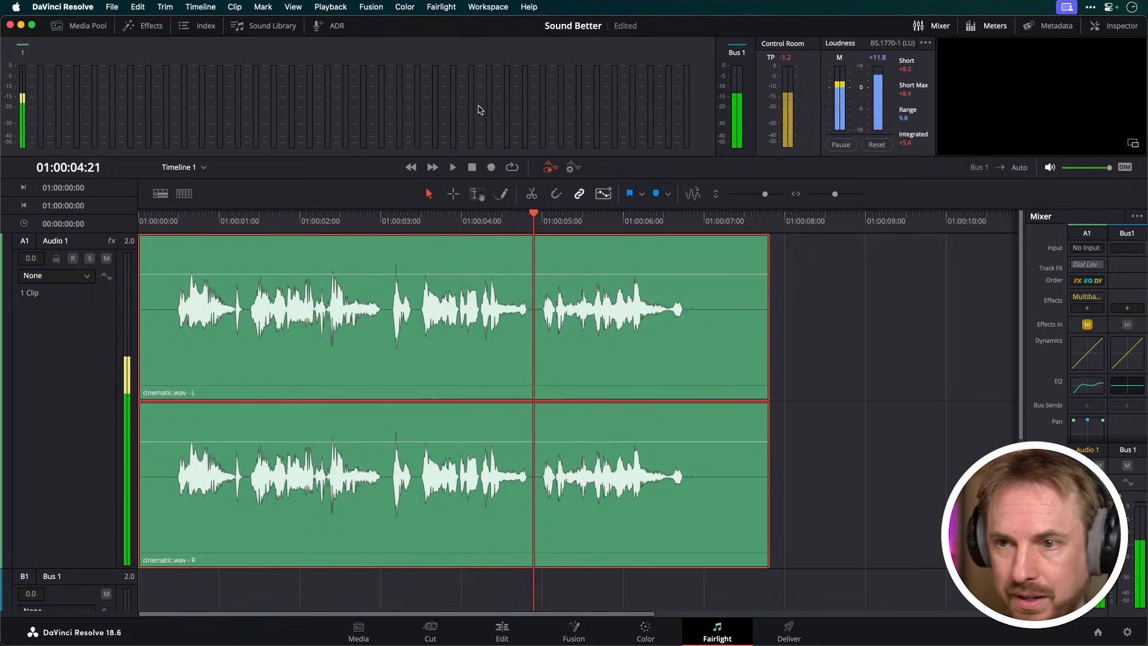
Return the playhead to near the clip's start and check the processing order options of channel A1.
left_click(156, 221)
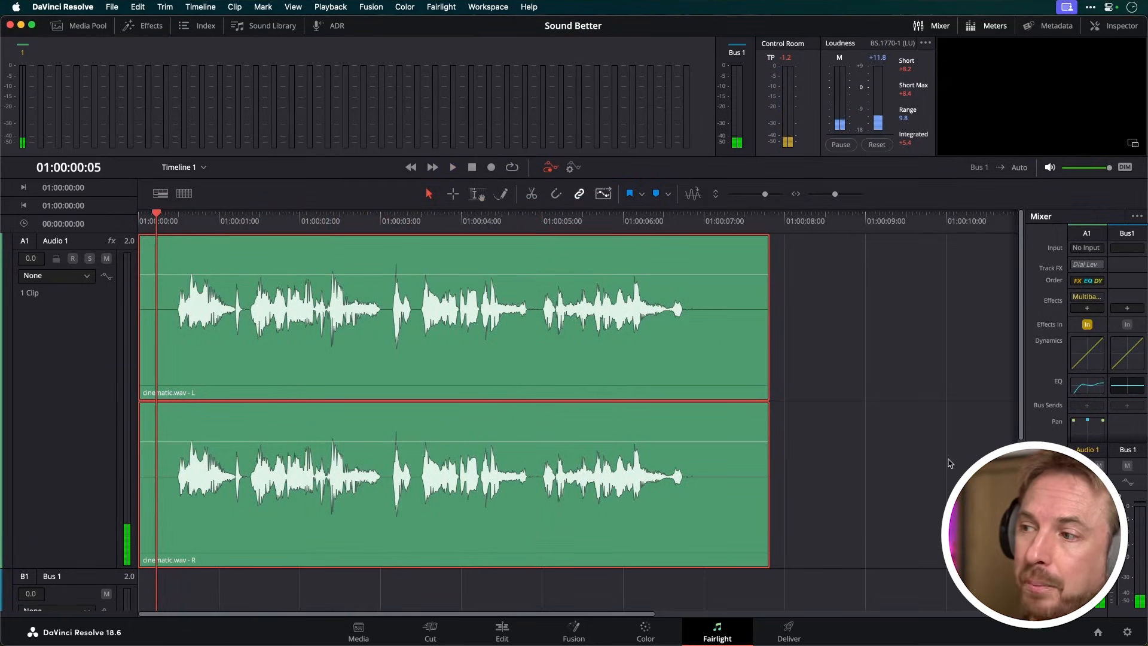
left_click(1082, 281)
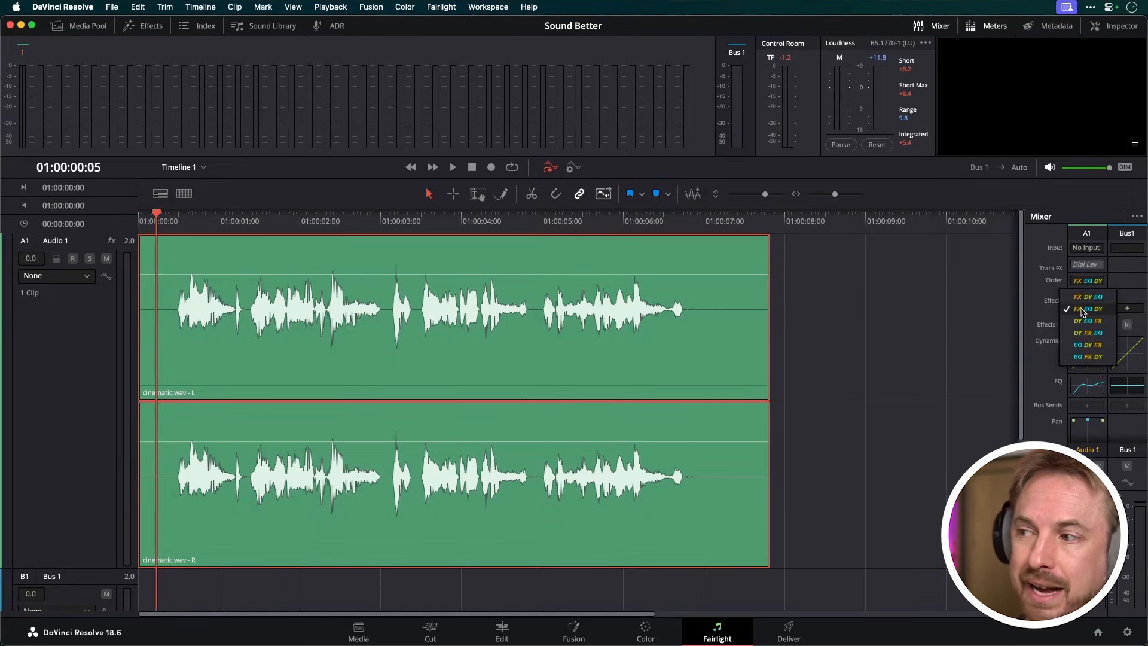
left_click(1049, 292)
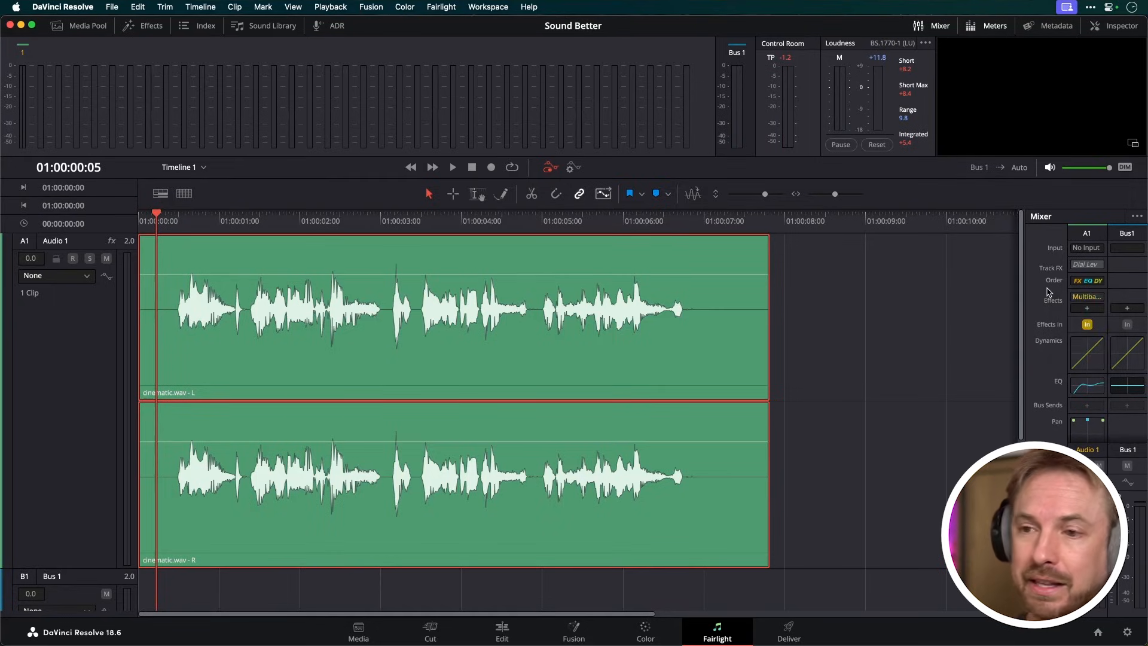
Open the Audio 1 dynamics, enable the Compressor and Limiter, and play the clip from near its start.
double_click(1084, 353)
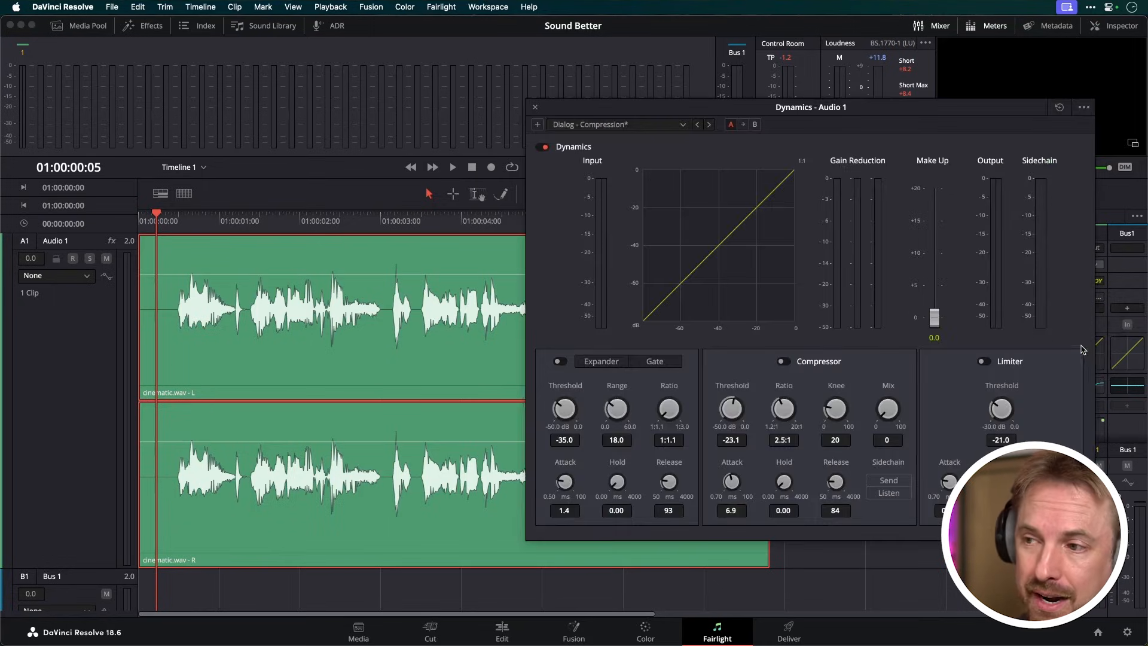
left_click(782, 362)
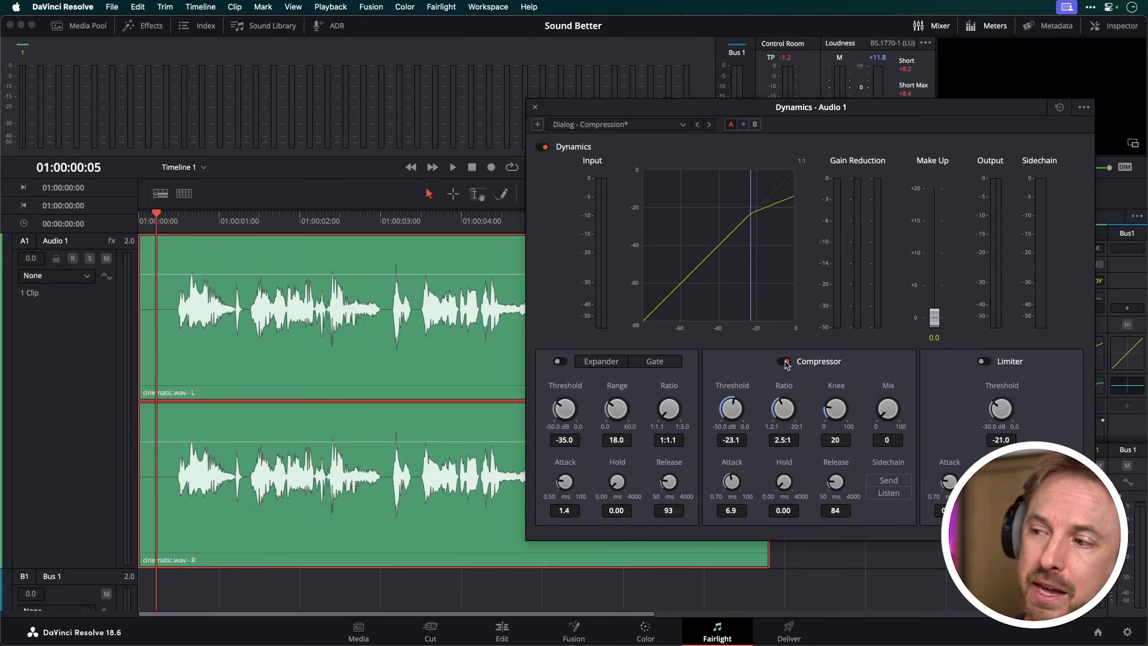
left_click(982, 361)
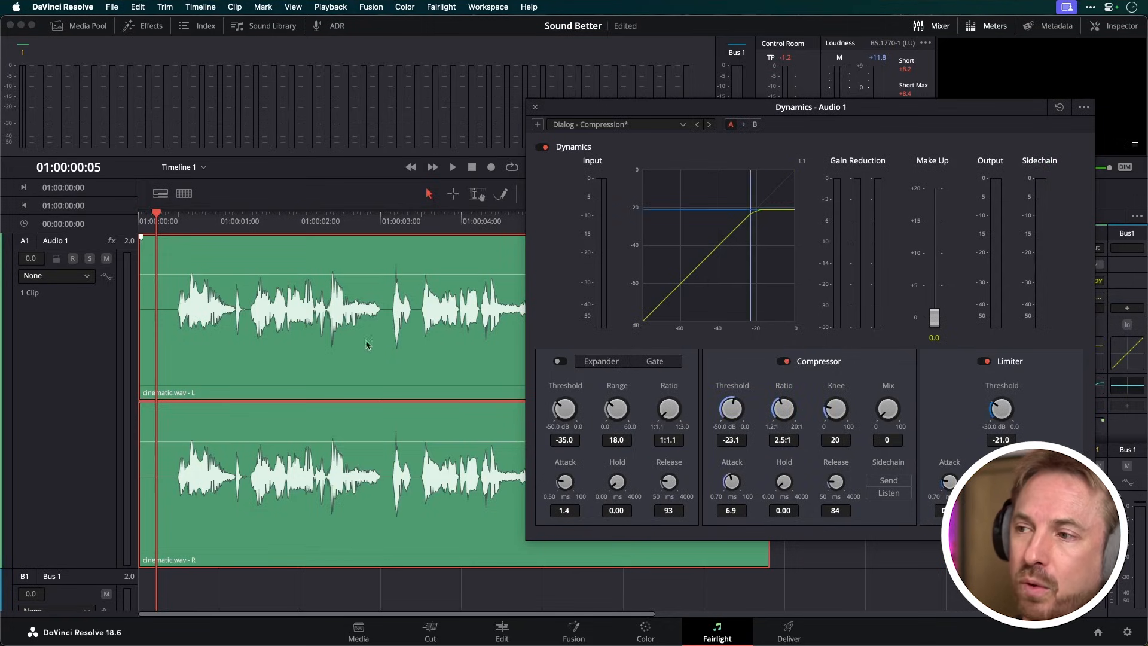
left_click(162, 222)
key("space")
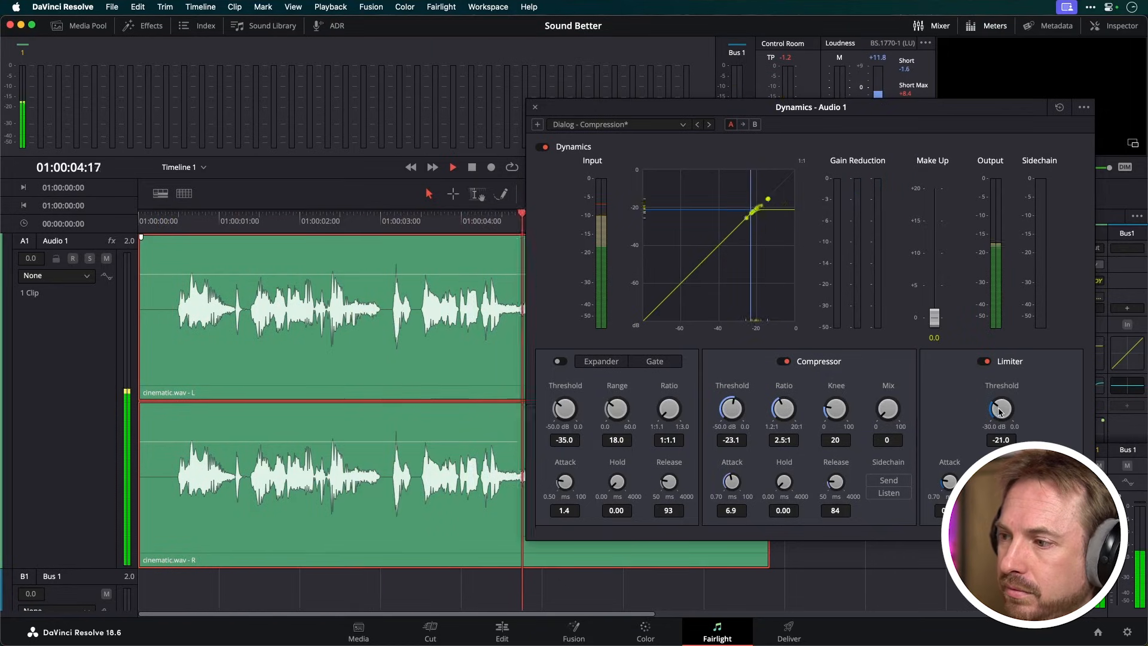
key("space")
Set the Limiter threshold to -12.7 dB and replay the clip from near its start.
left_click_drag(998, 411, 1047, 394)
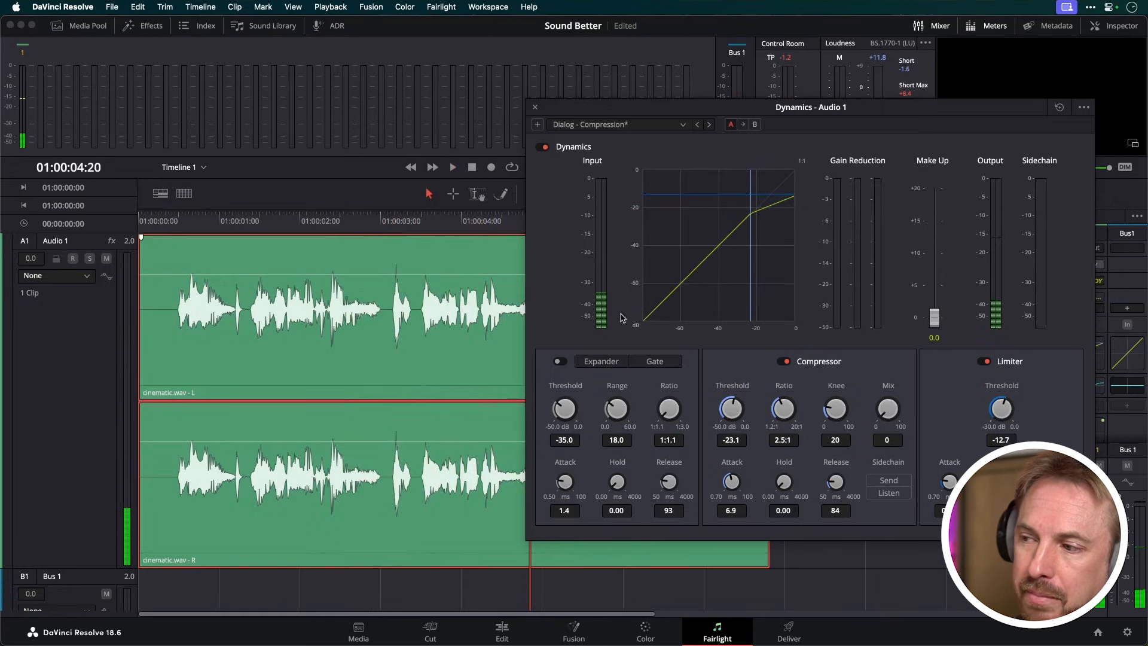
left_click(170, 223)
key("space")
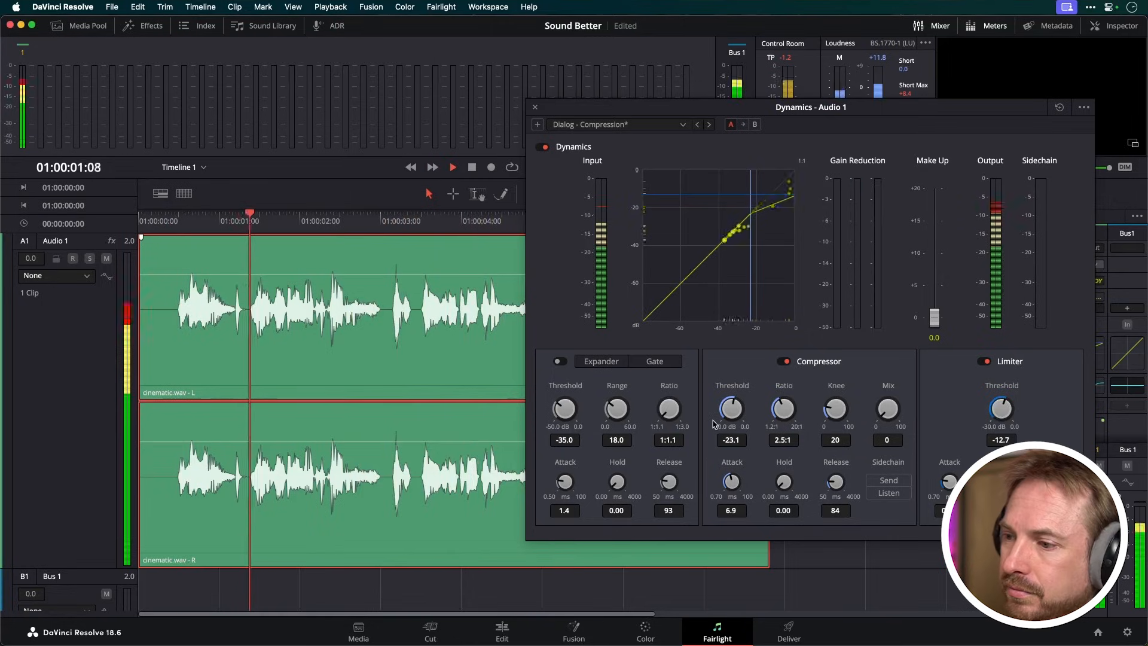
Raise the Compressor ratio to 5.0:1 and listen to the clip again from near its start.
left_click_drag(788, 422, 805, 370)
key("space")
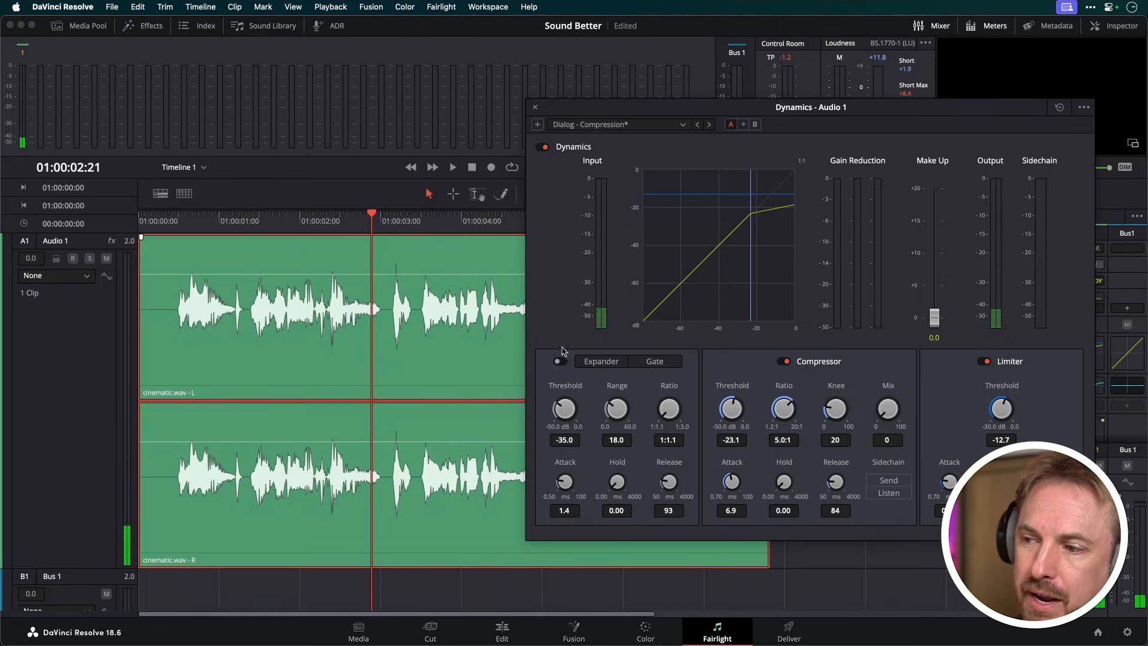
left_click(163, 222)
key("space")
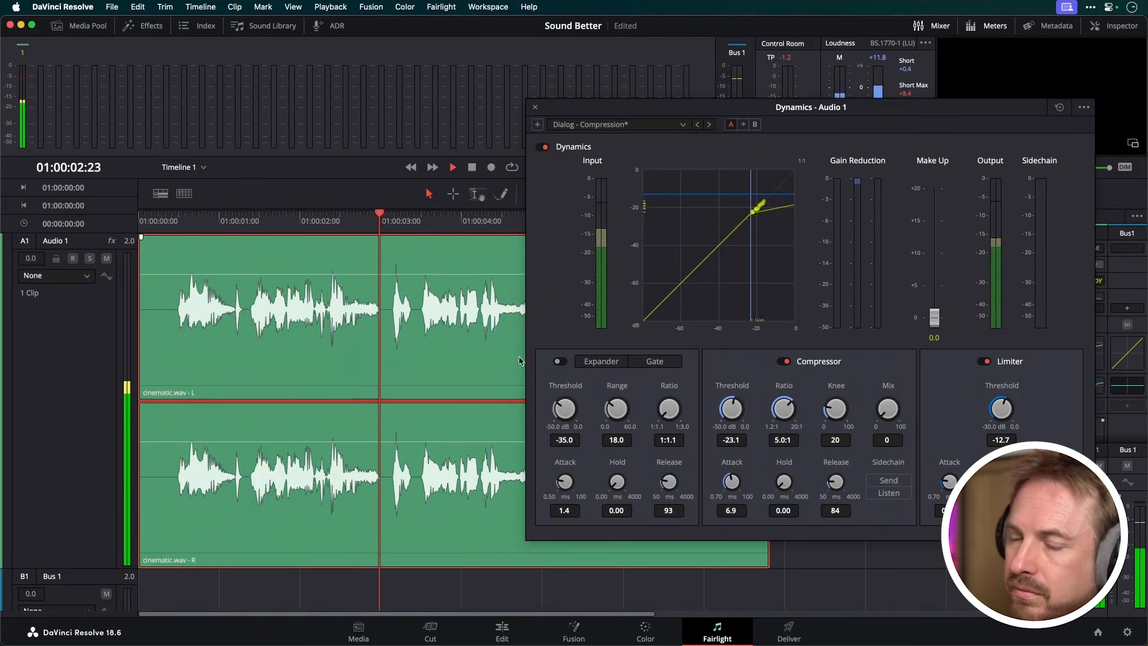
left_click(172, 224)
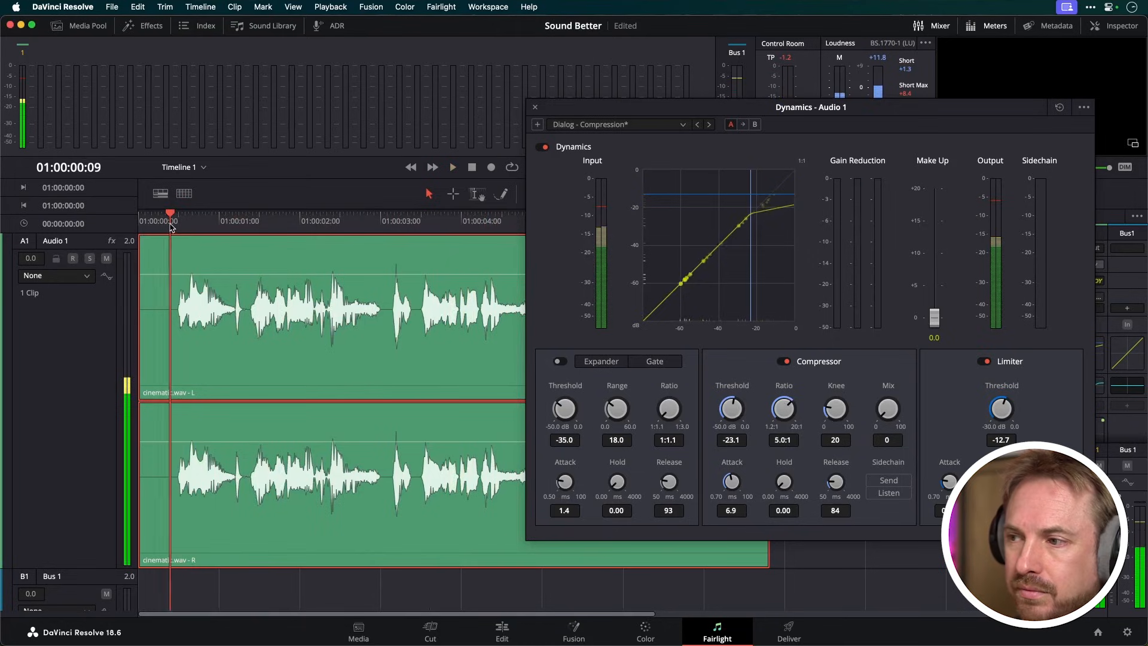
Raise the dynamics make-up gain to 5.4 dB while playing the clip, and return the playhead to near its start.
left_click_drag(934, 317, 935, 285)
key("space")
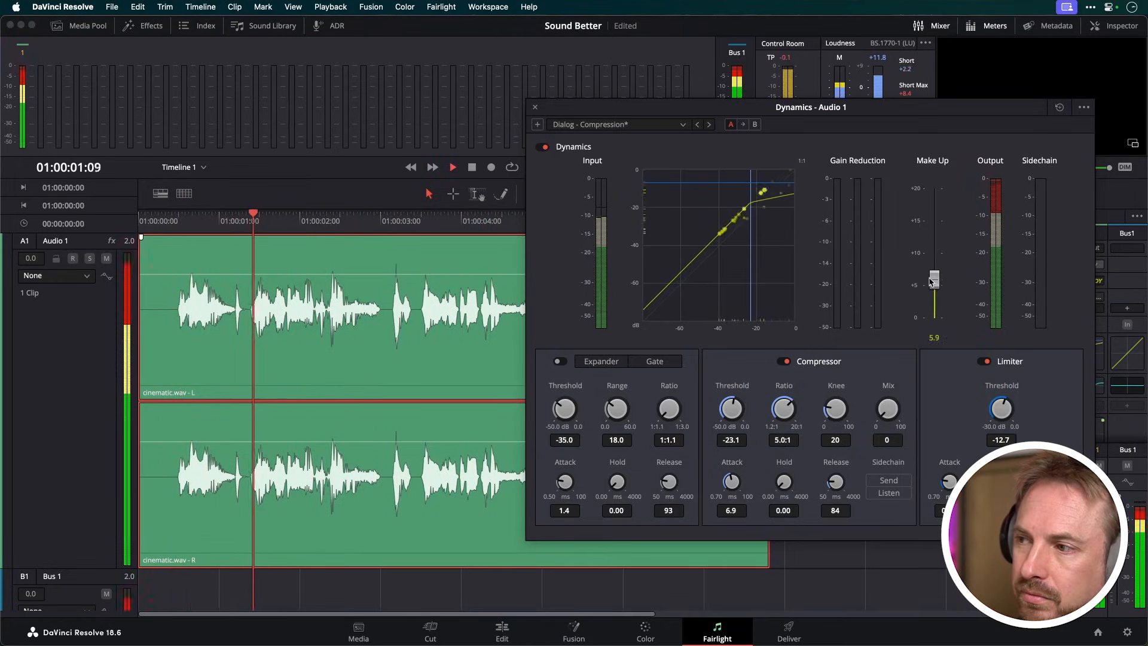
left_click(161, 230)
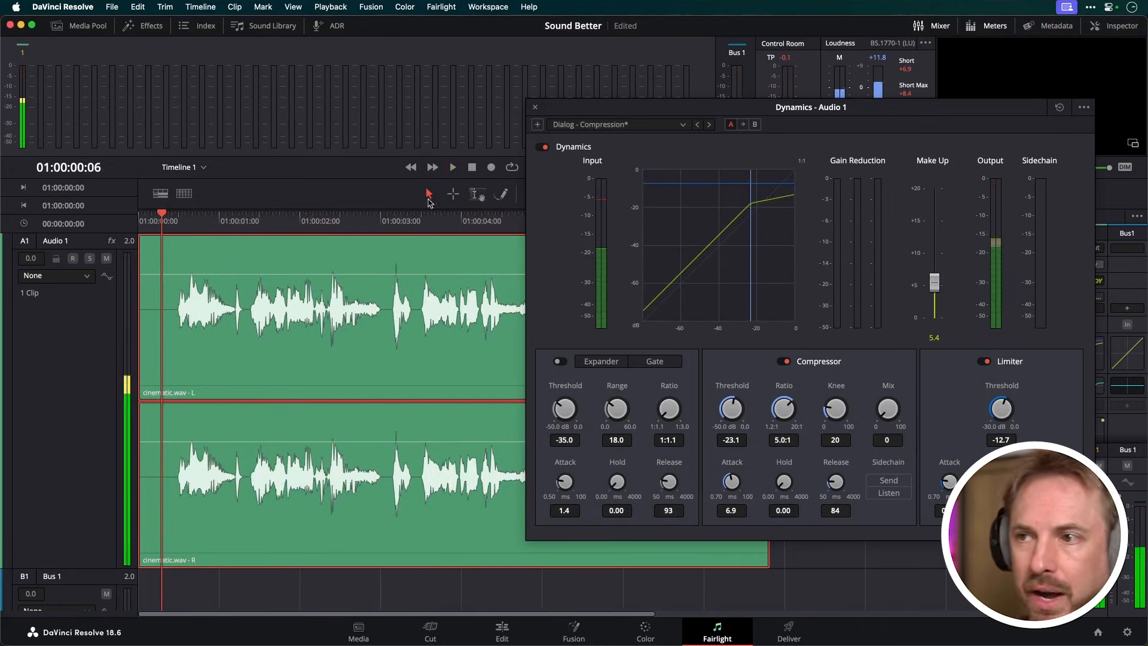
Close the Audio 1 dynamics settings and play the fully processed voice clip.
left_click(534, 108)
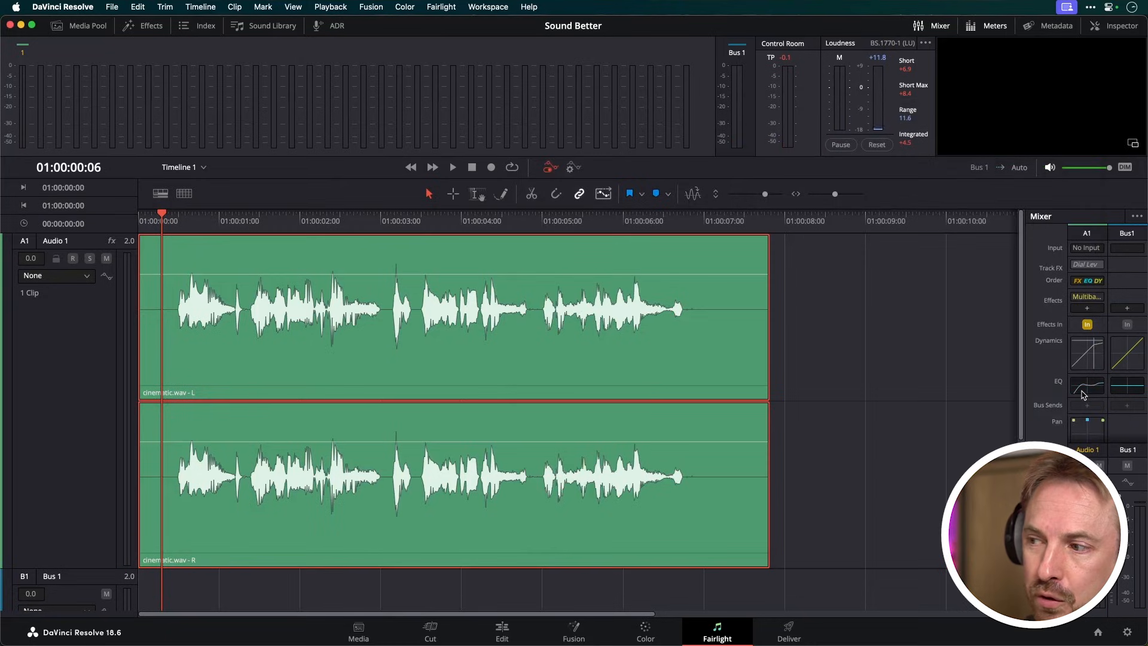
key("space")
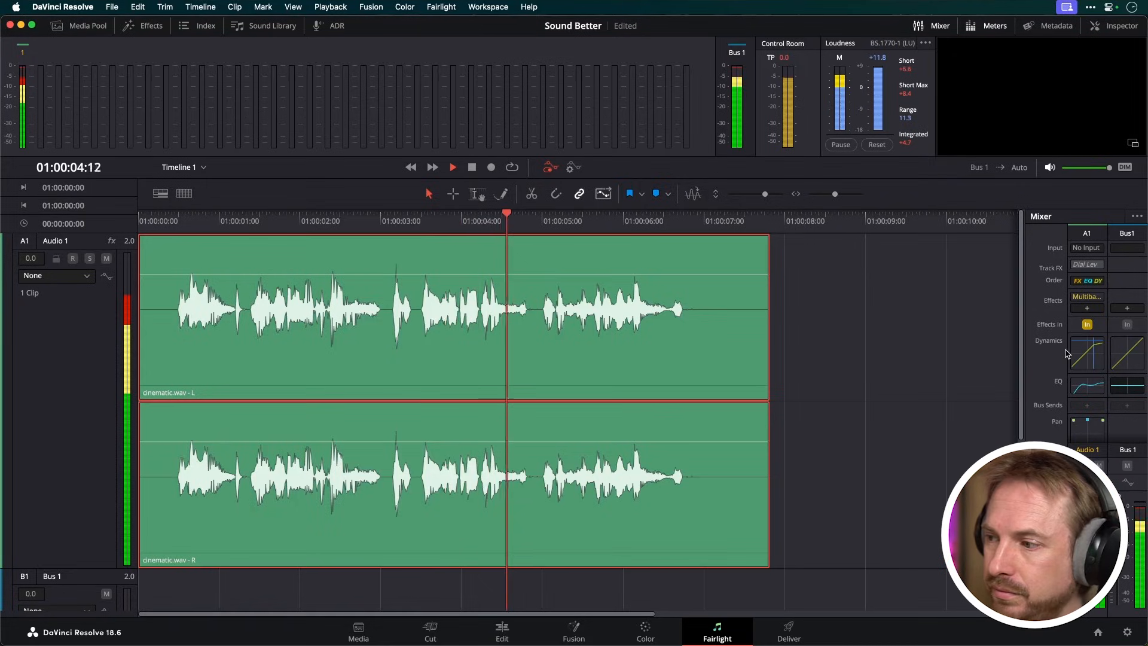
key("space")
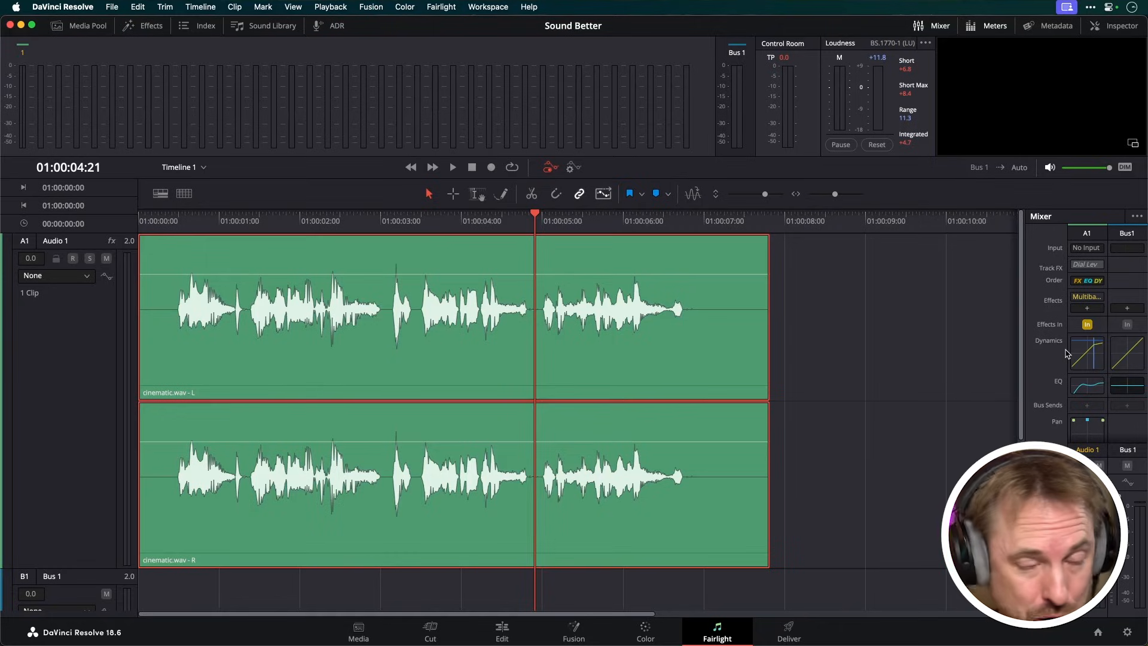
Reload the Impact and Balance preset in Audio 1's Multiband Compressor and lower the Band 1, 2 and 3 thresholds to -39.9 dB.
left_click(1086, 298)
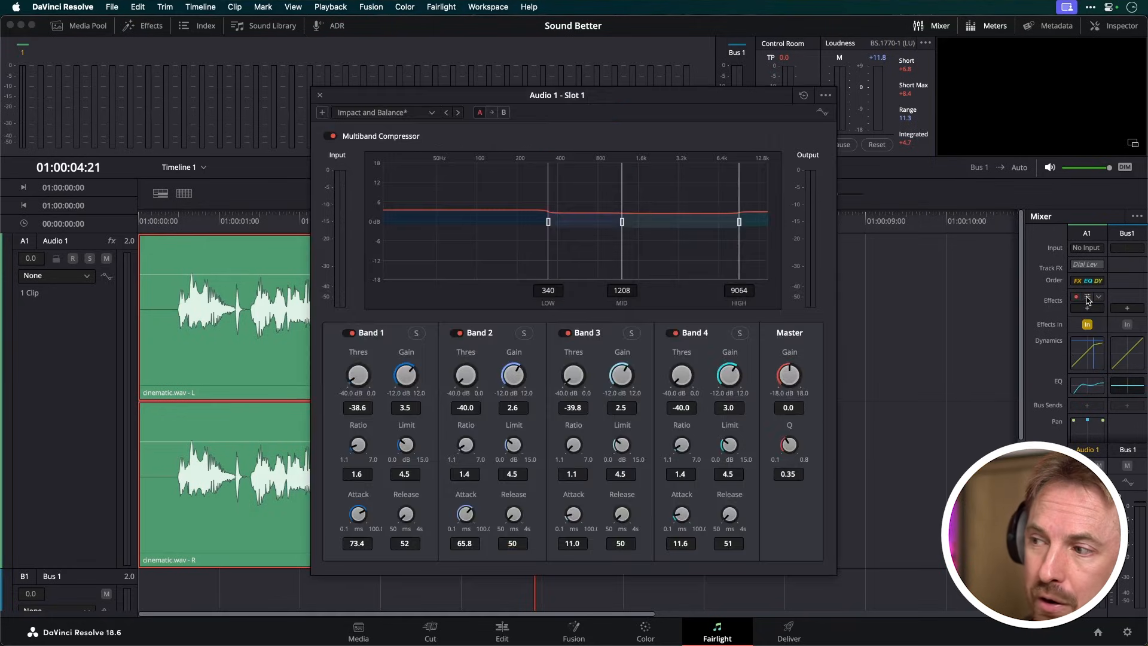
left_click(396, 114)
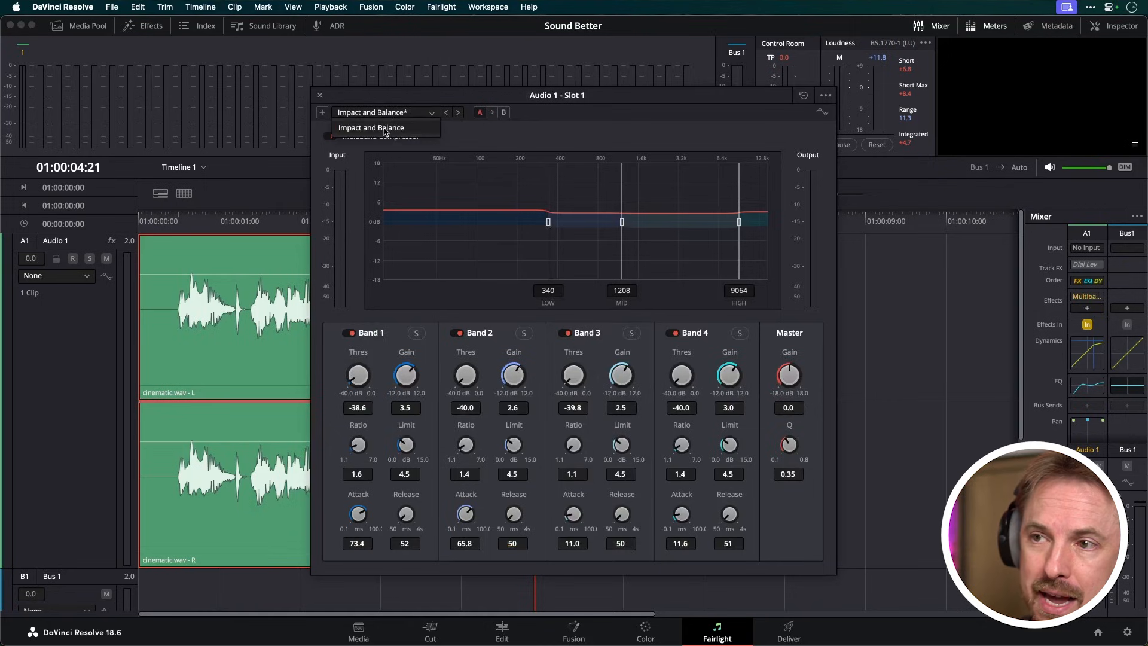
left_click(385, 129)
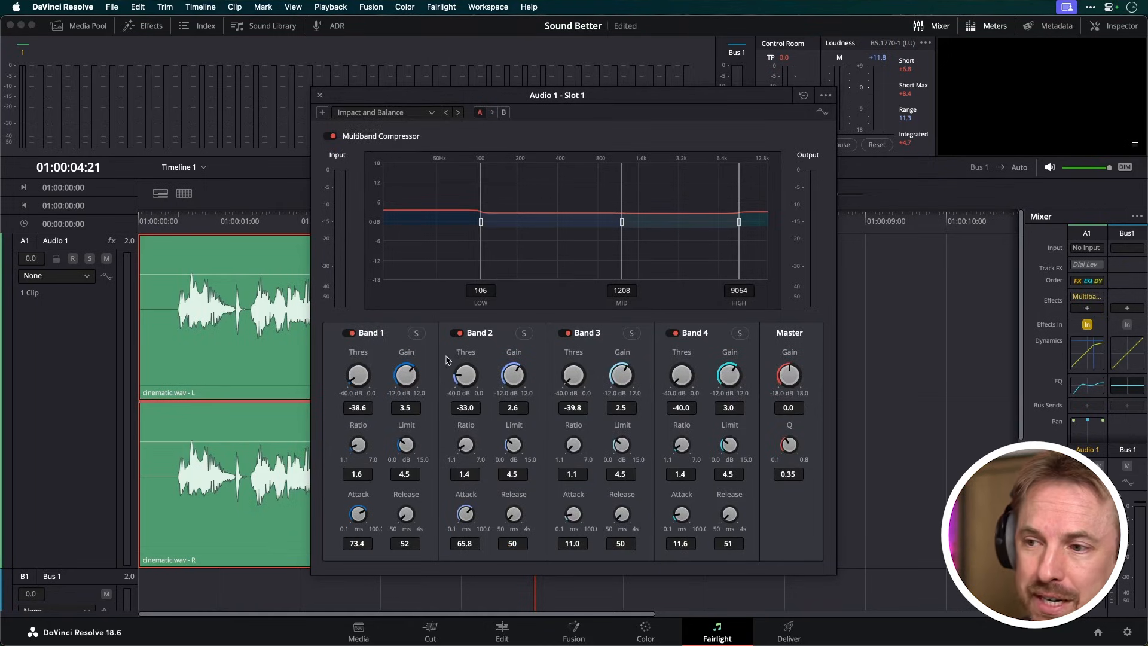
left_click_drag(474, 381, 446, 408)
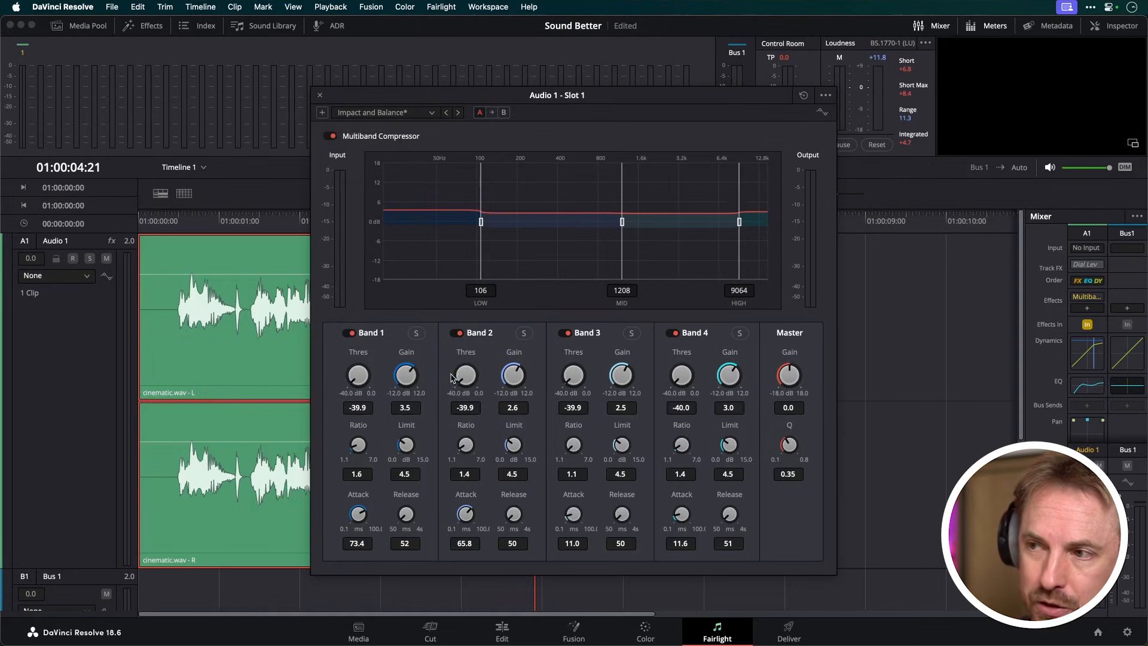
Play the clip from near its start with the Multiband Compressor on, bypassed and re-enabled to compare the sound.
left_click(171, 231)
key("space")
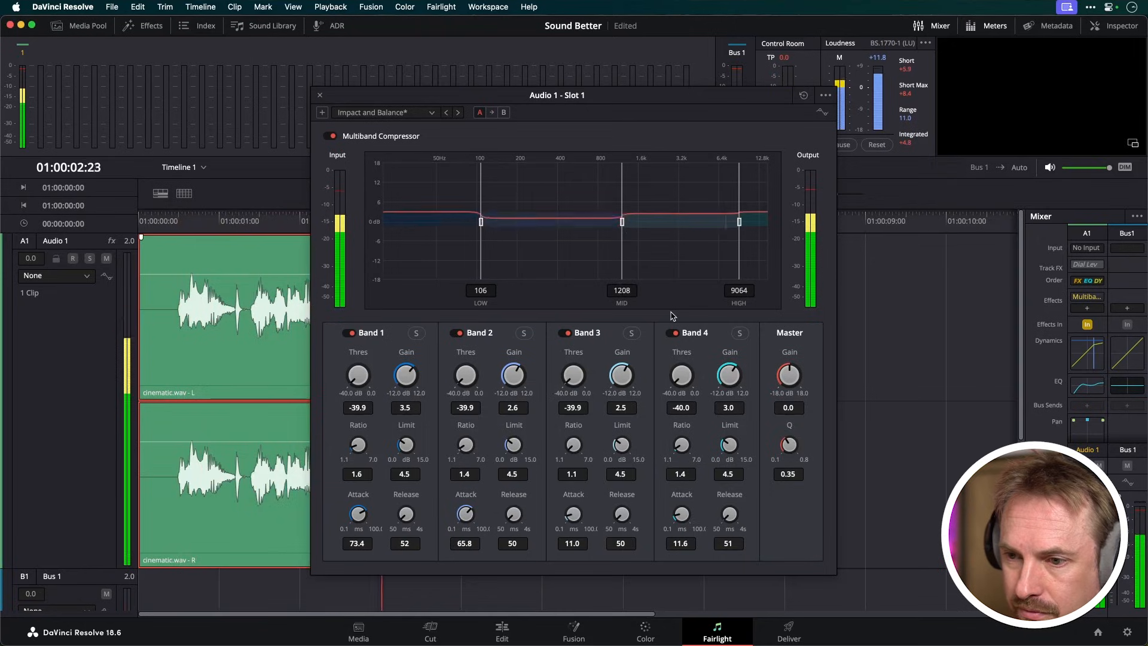
key("space")
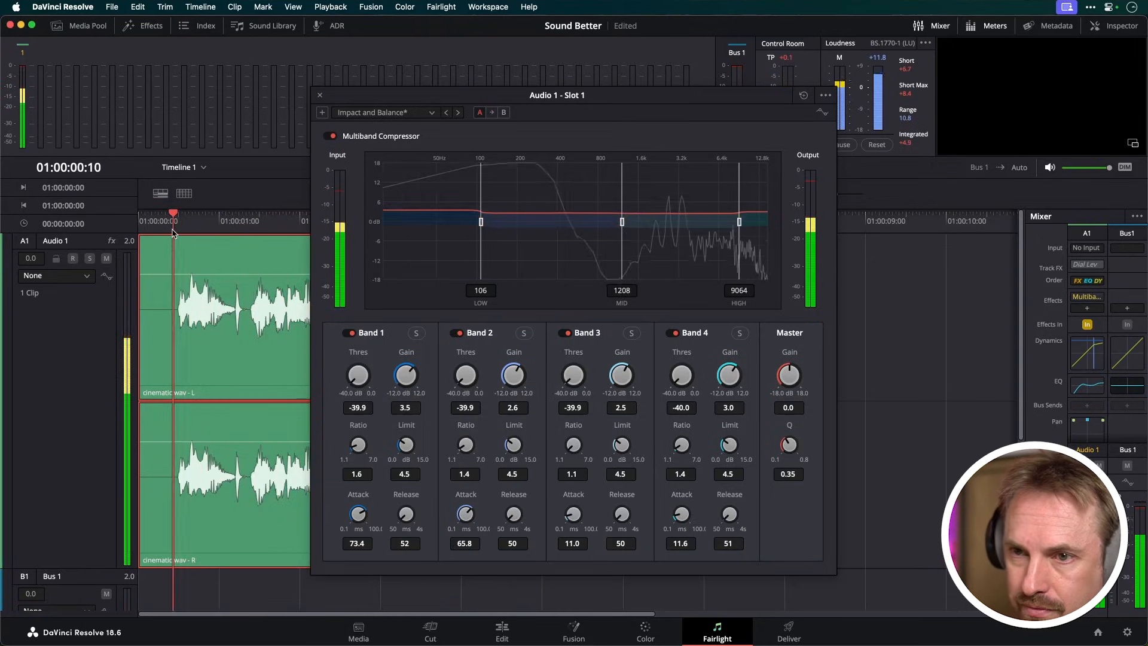
left_click(332, 136)
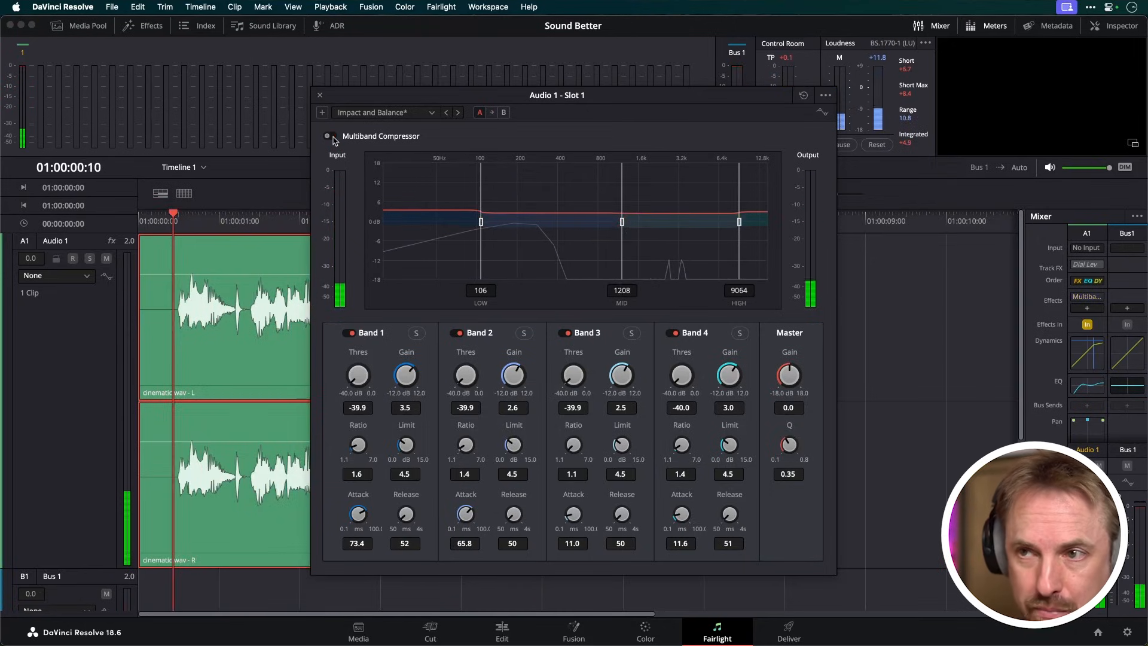
key("space")
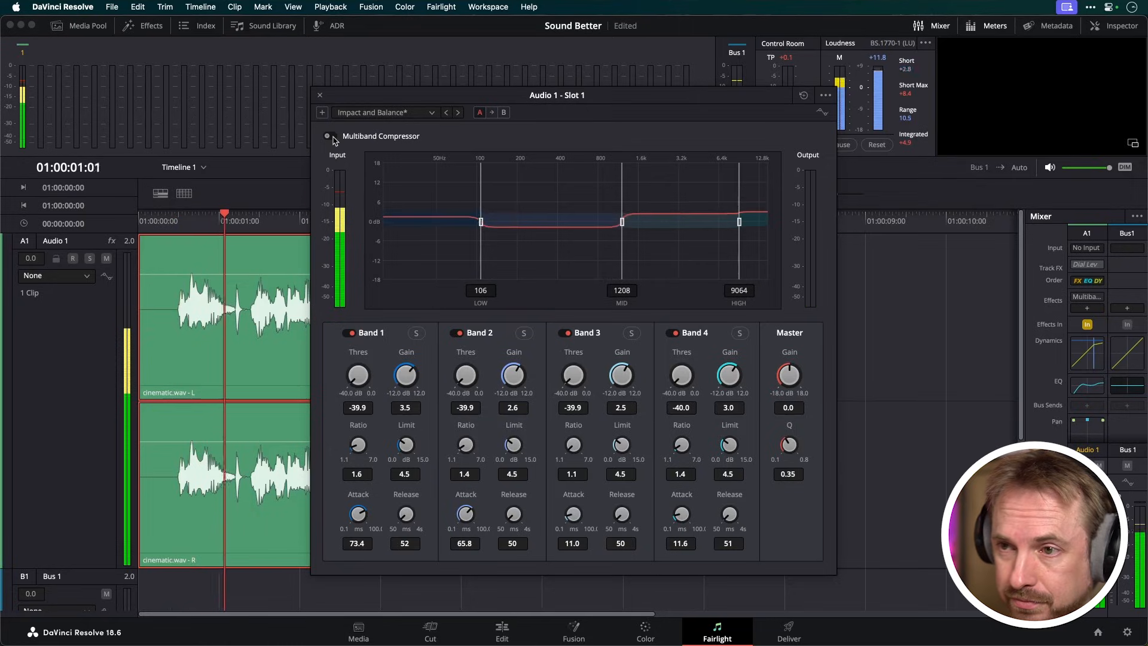
left_click(333, 137)
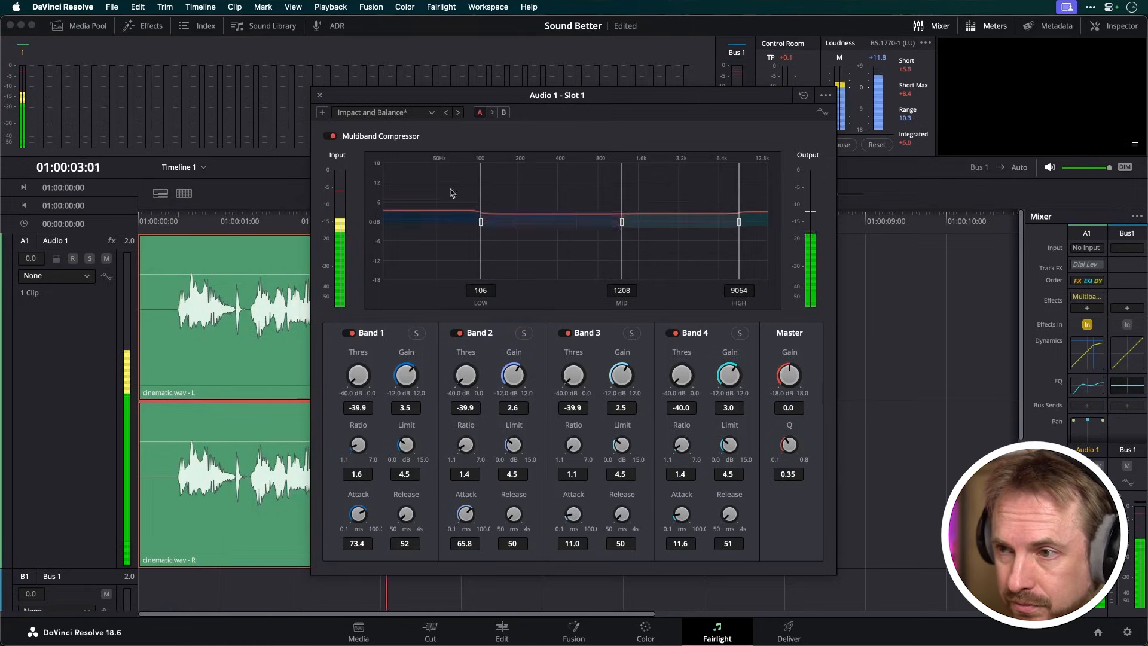
key("space")
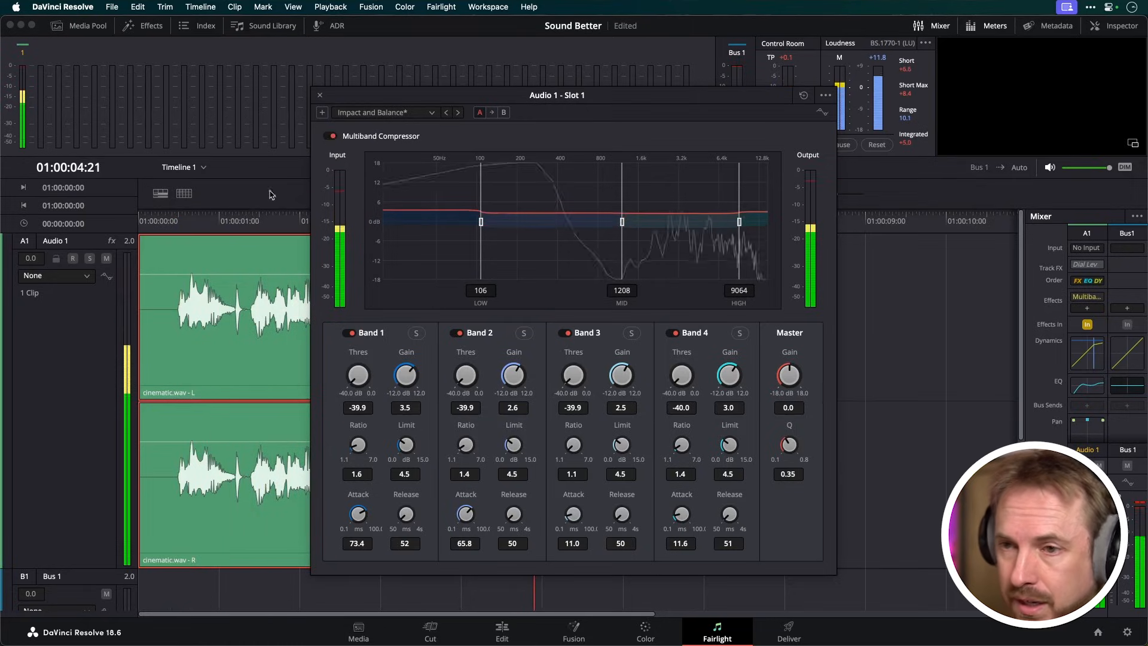
Move the Multiband Compressor's low crossover to 340 Hz and mid crossover to 2722 Hz, and play the clip from near its start.
left_click(166, 221)
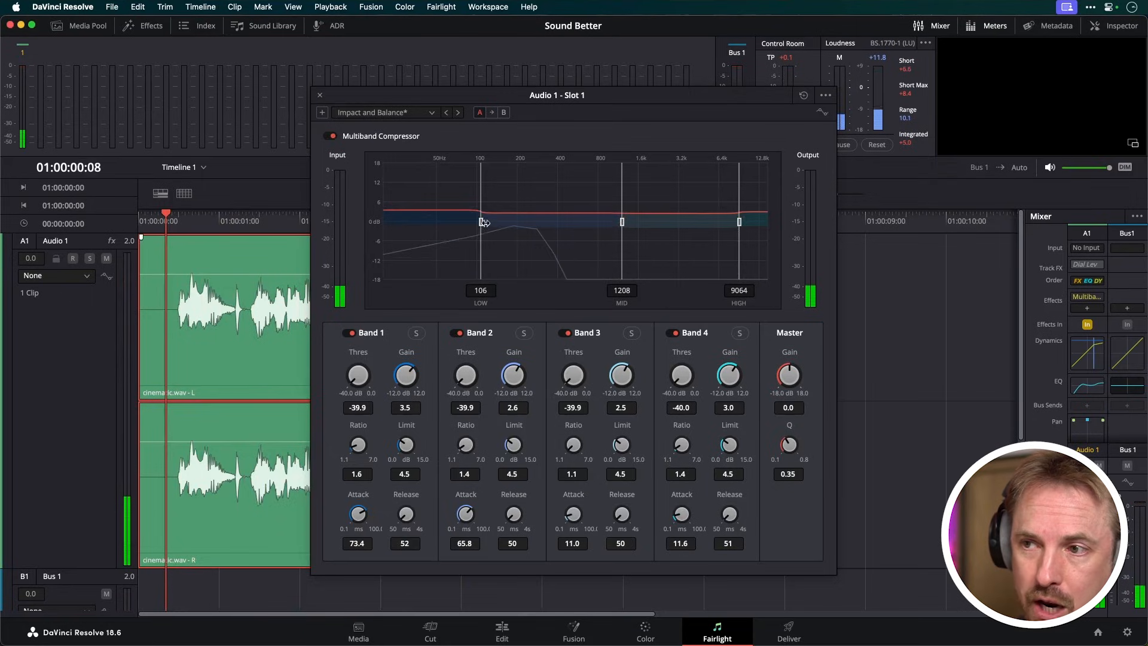
left_click_drag(481, 222, 511, 222)
left_click_drag(622, 222, 644, 221)
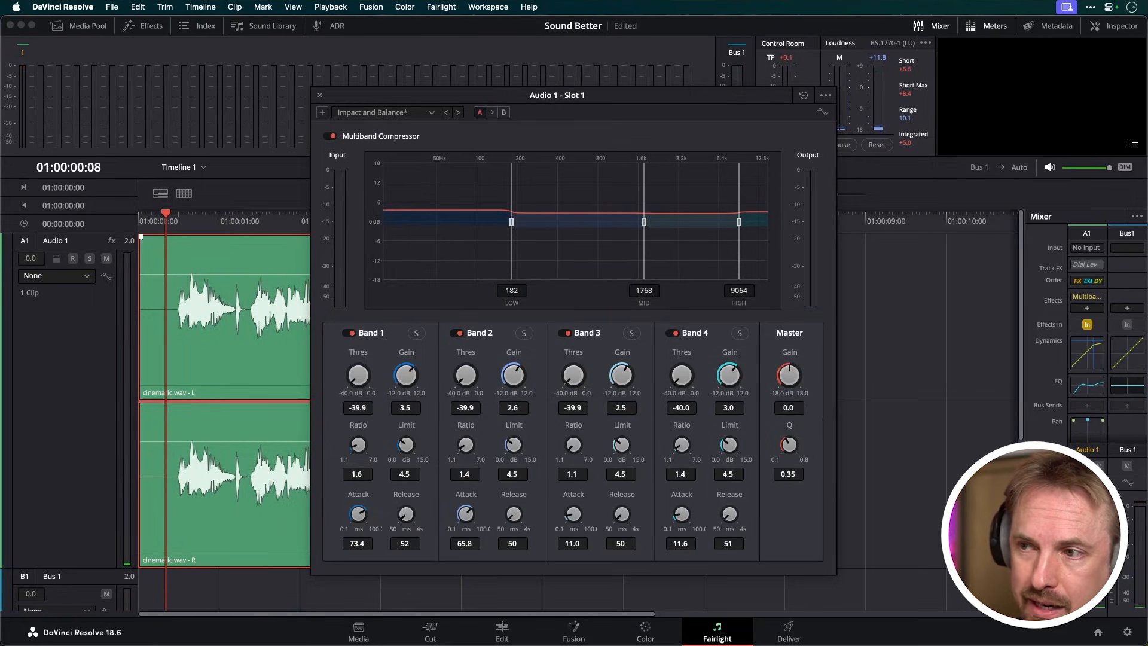
left_click_drag(511, 222, 548, 222)
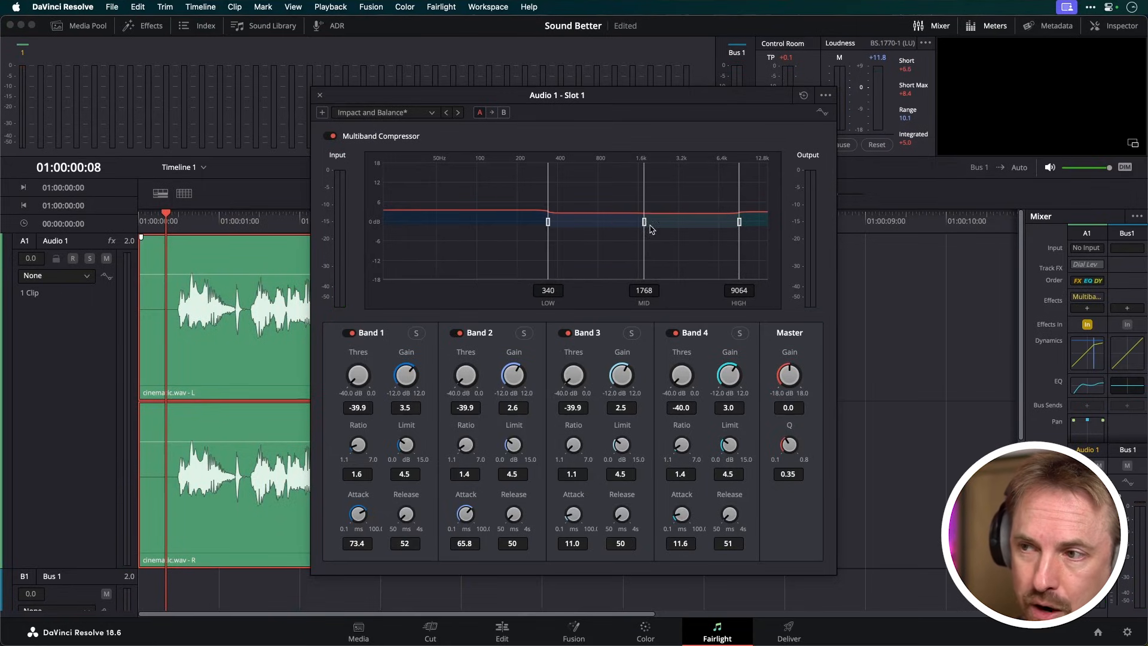
left_click_drag(645, 222, 669, 222)
key("space")
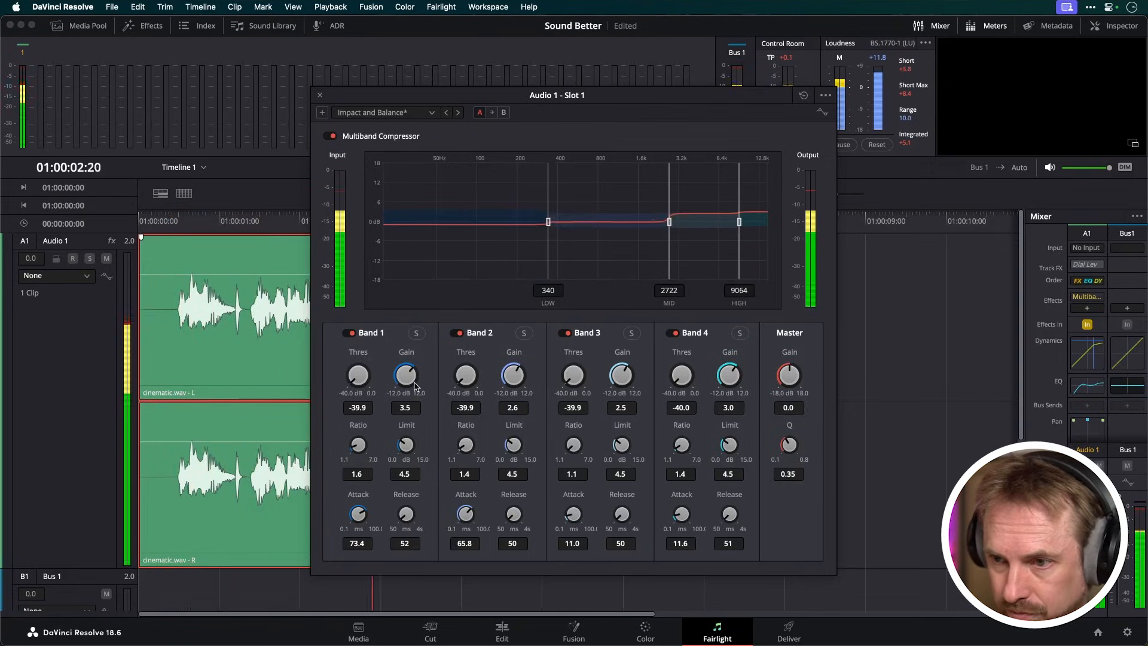
Try a Band 1 gain of 9.6 dB and listen to the clip from near its start.
left_click(177, 222)
left_click_drag(407, 375, 450, 361)
key("space")
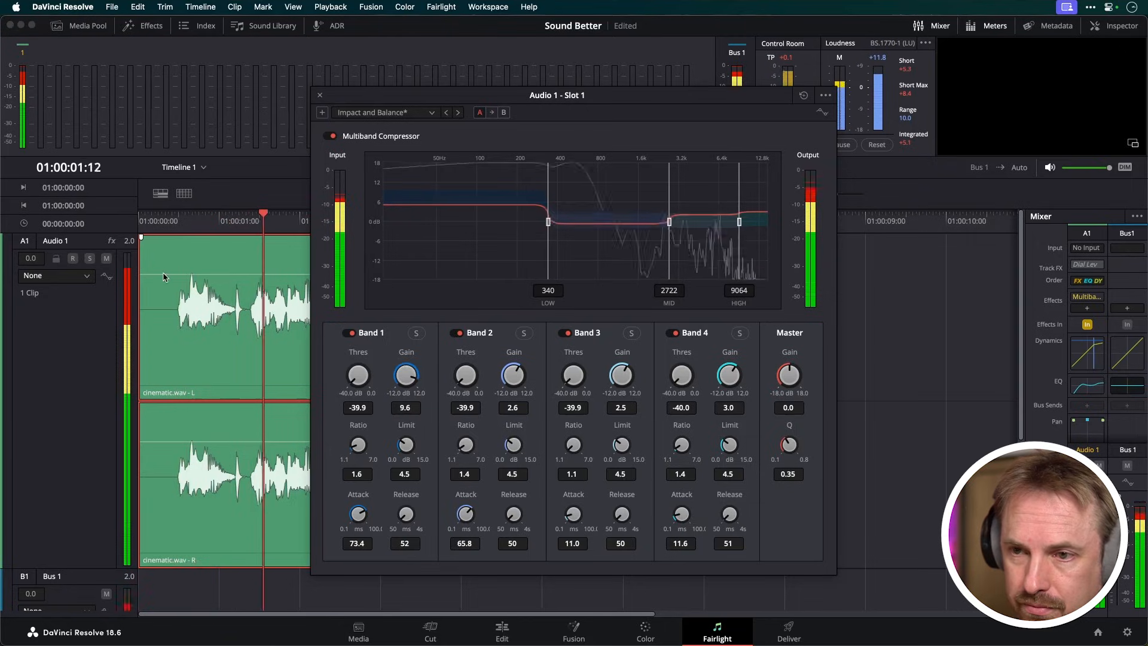
Set the Band 1 gain to 6.2 dB and replay the clip from its start.
key("space")
left_click_drag(407, 374, 384, 380)
key("Home")
key("space")
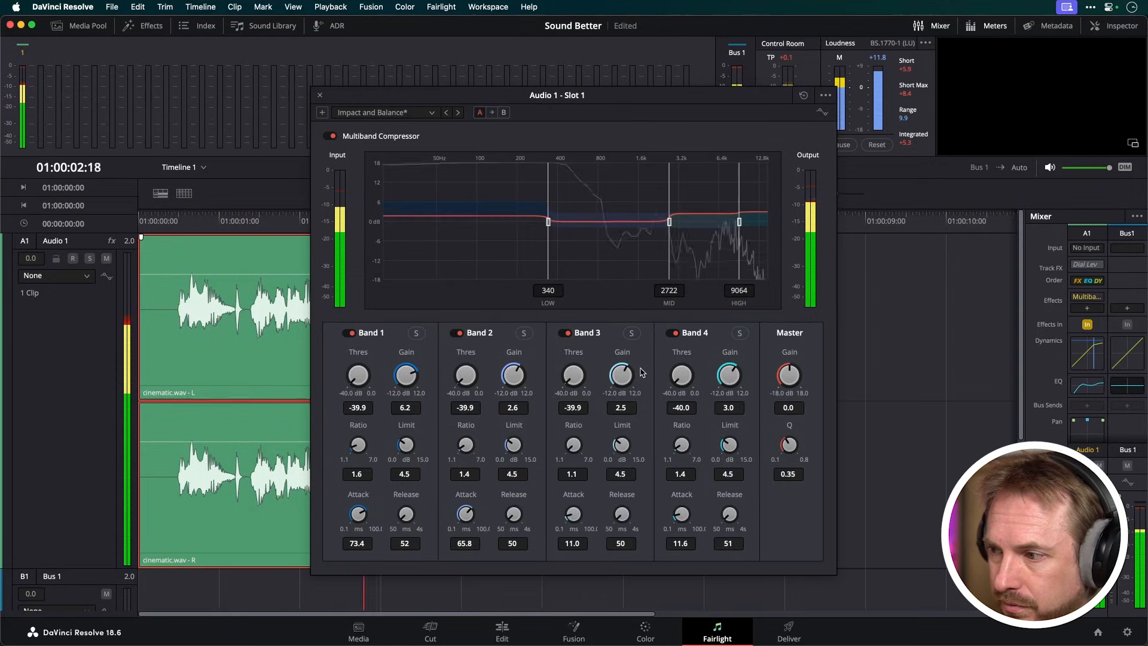
Close the Multiband Compressor, stop playback and return the playhead to near the clip's start.
left_click(320, 96)
key("space")
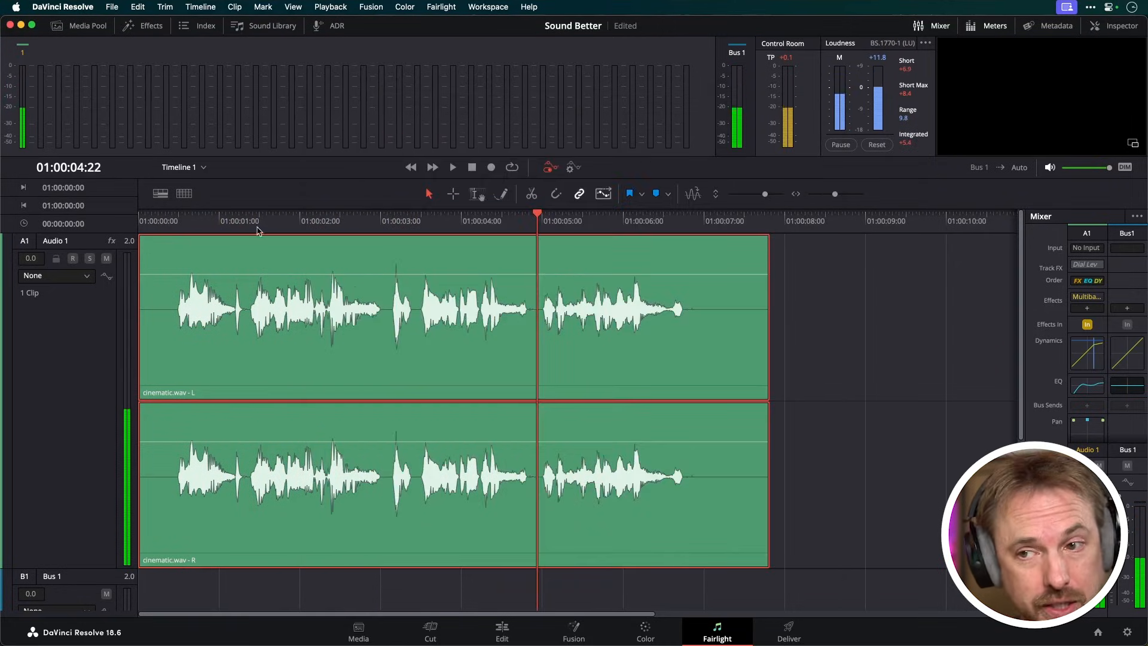
left_click(173, 222)
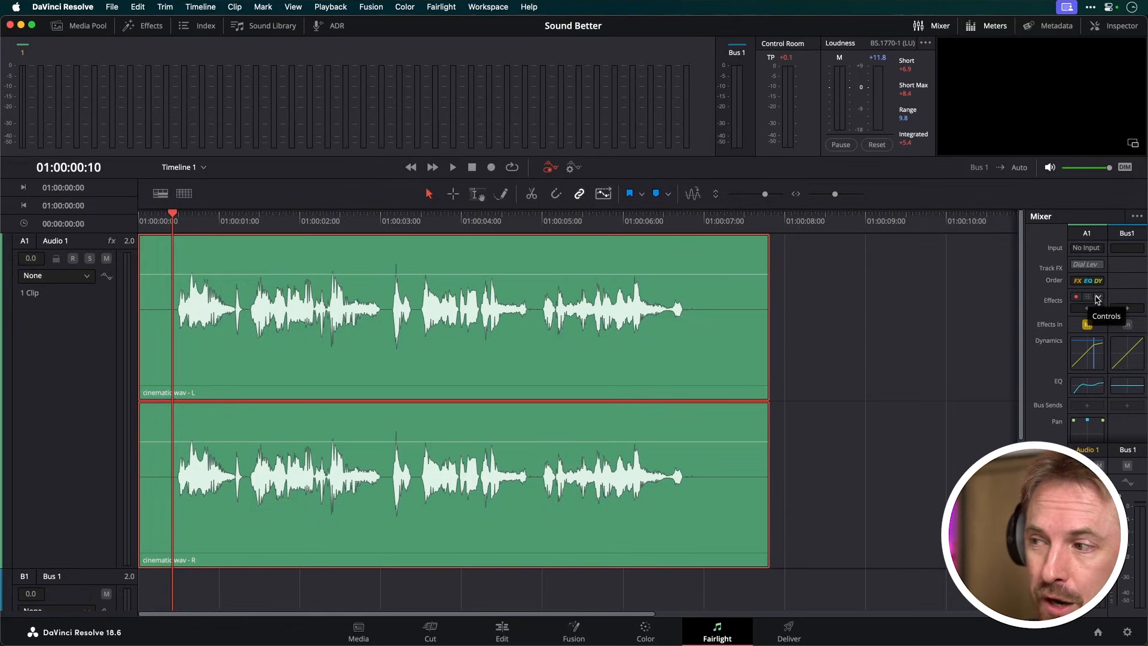
Replace Audio 1's Multiband Compressor with the Reverb effect, load the Vocal Width preset and play the clip.
left_click(1100, 297)
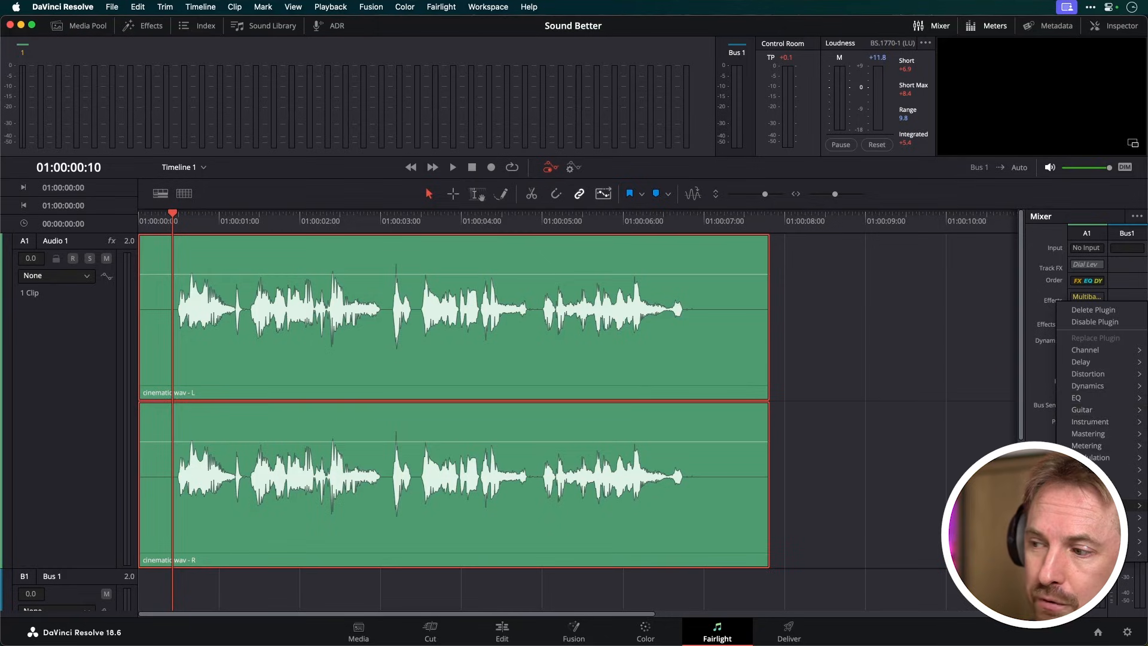
left_click(885, 451)
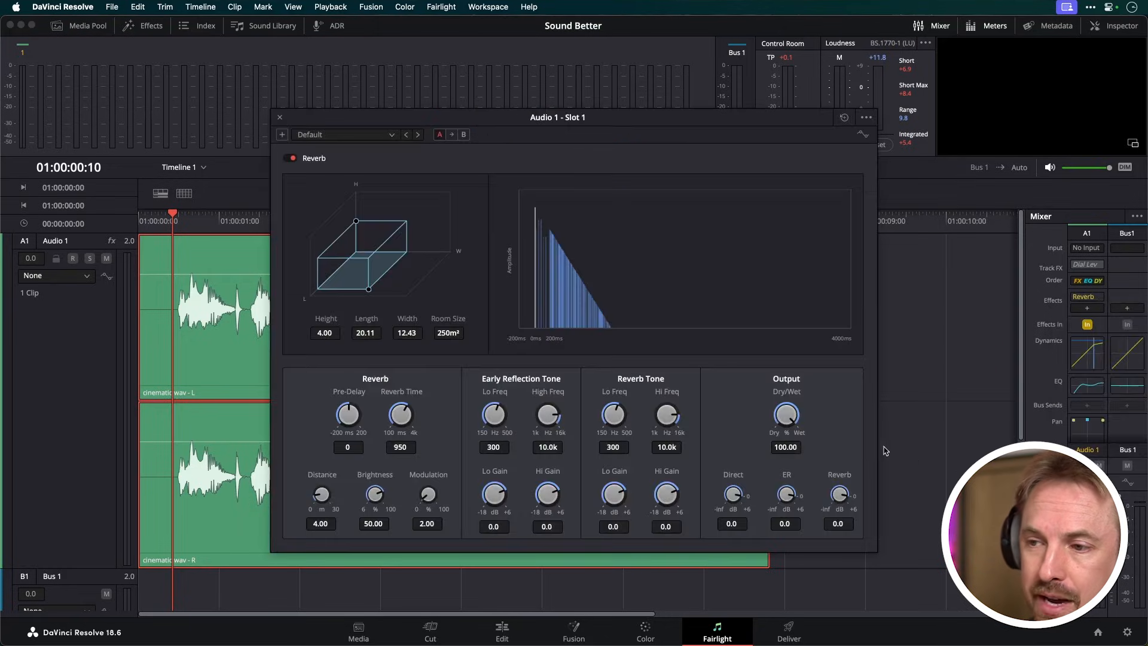
left_click(391, 135)
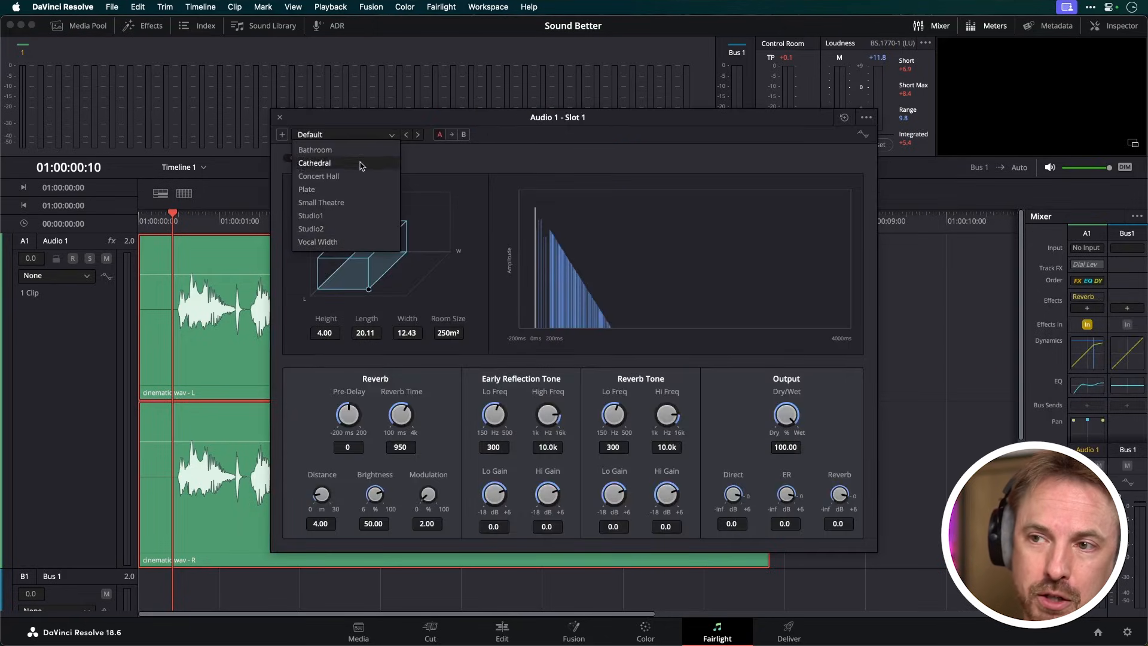
left_click(335, 242)
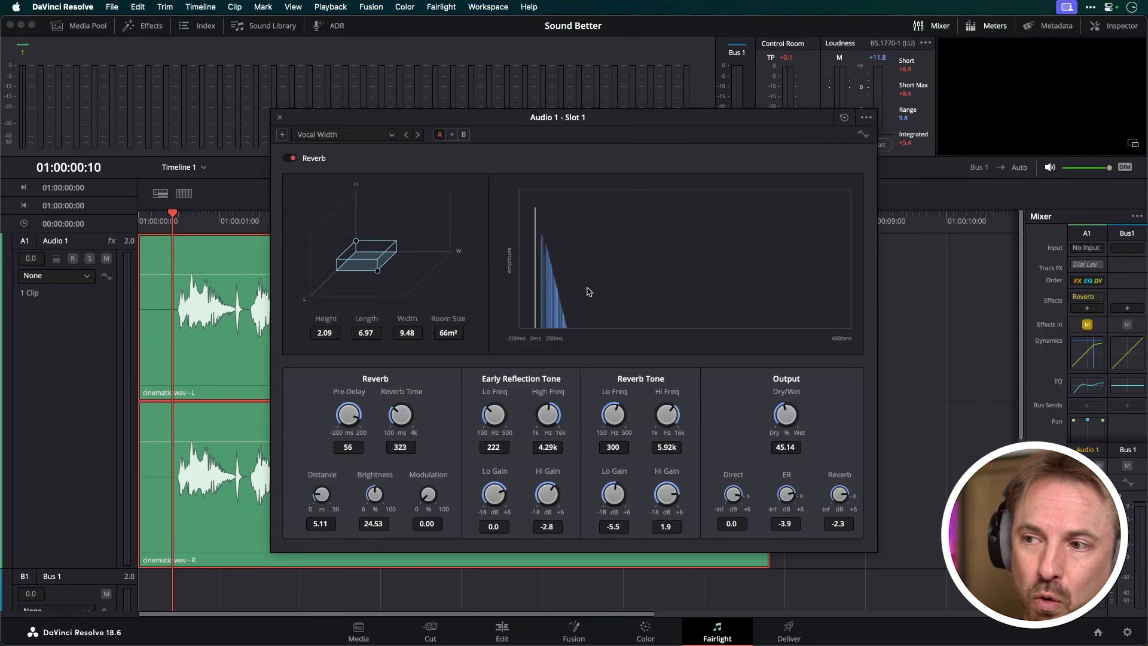
key("space")
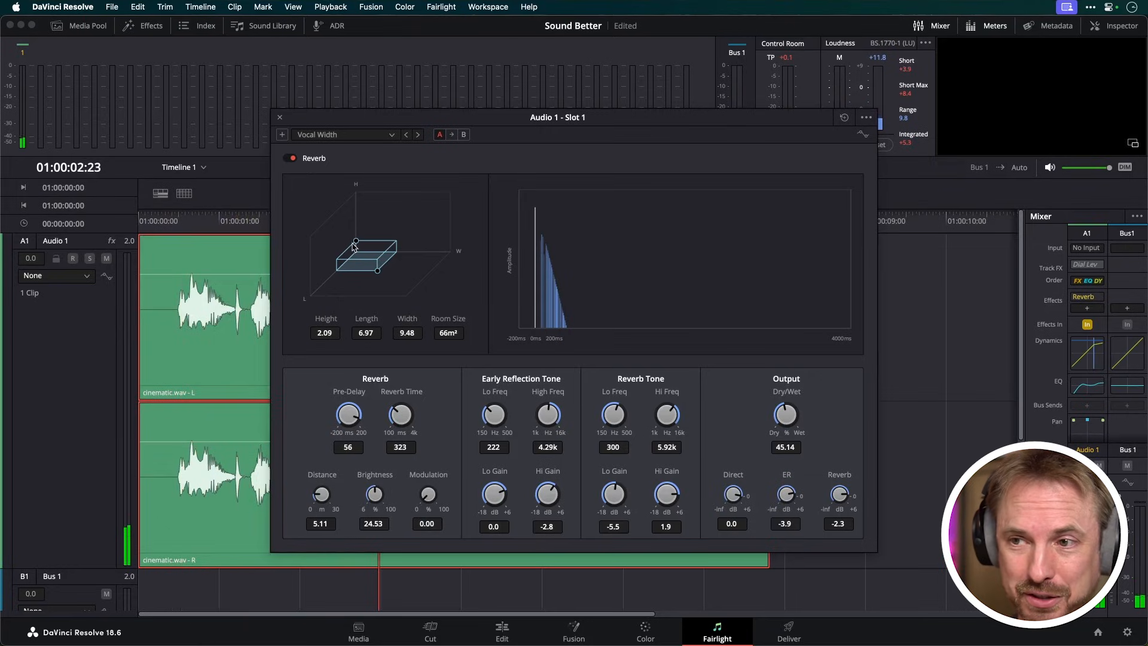
Enlarge the reverb room to height 10, length 30 and width 40, and set the Reverb Time to 4000 ms.
left_click_drag(356, 243, 348, 186)
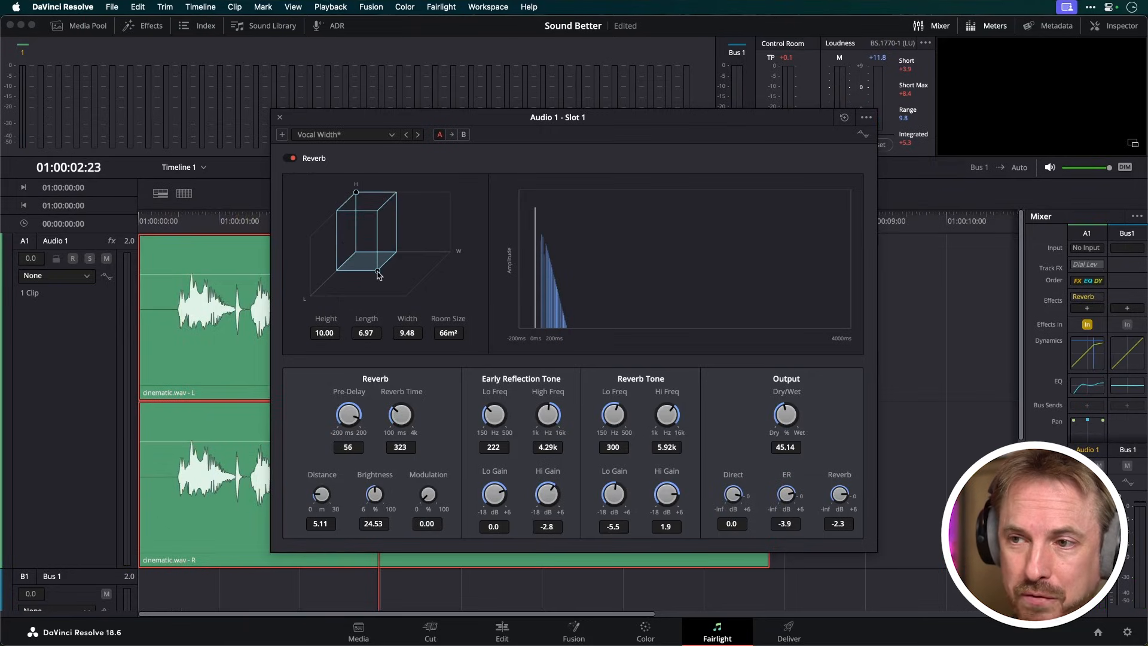
left_click_drag(378, 275, 523, 359)
left_click_drag(402, 420, 640, 254)
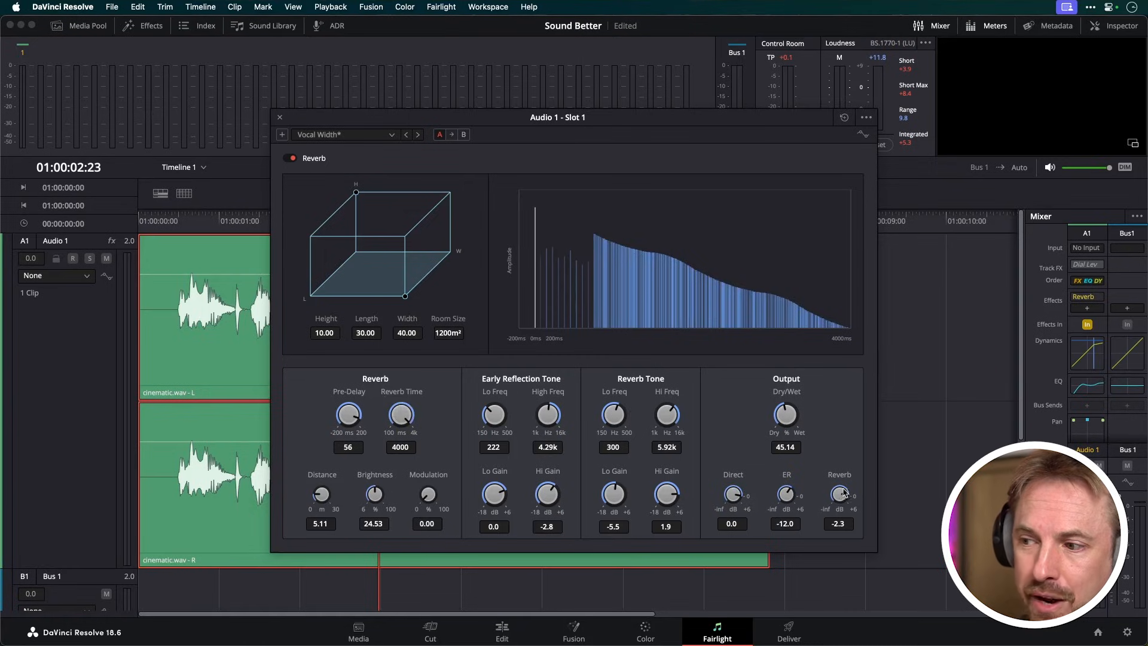
Set the reverb output levels to Direct 5.0, ER -15.7 and Reverb -22.8 dB, and play the clip from near its start.
left_click_drag(844, 493, 790, 519)
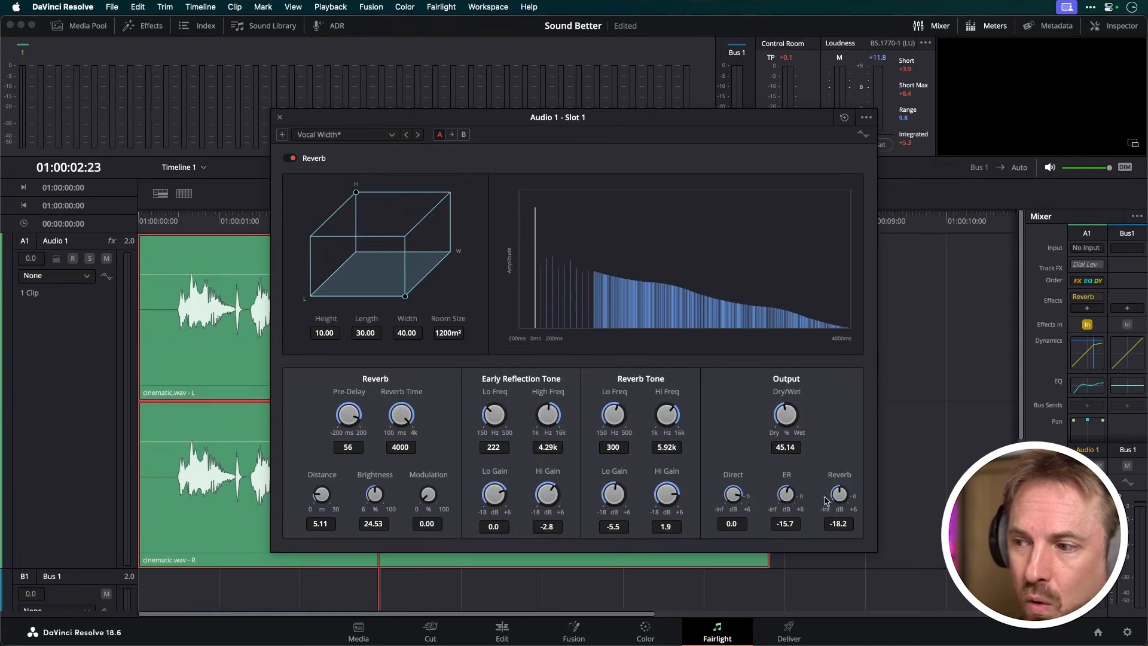
left_click_drag(847, 492, 802, 498)
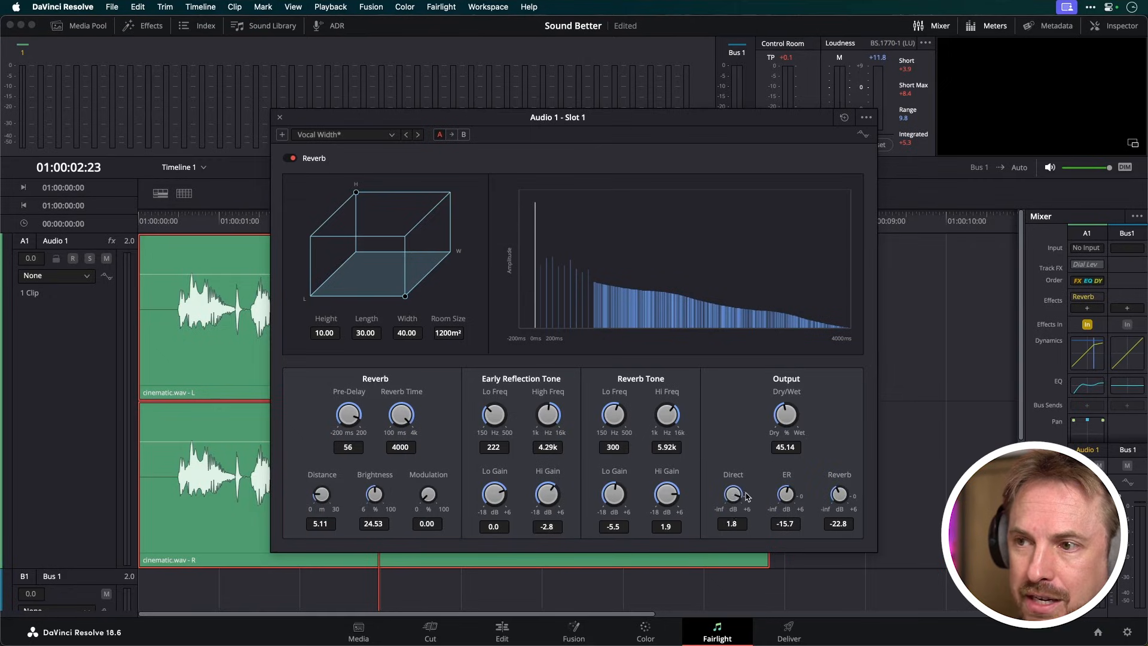
left_click(171, 222)
key("space")
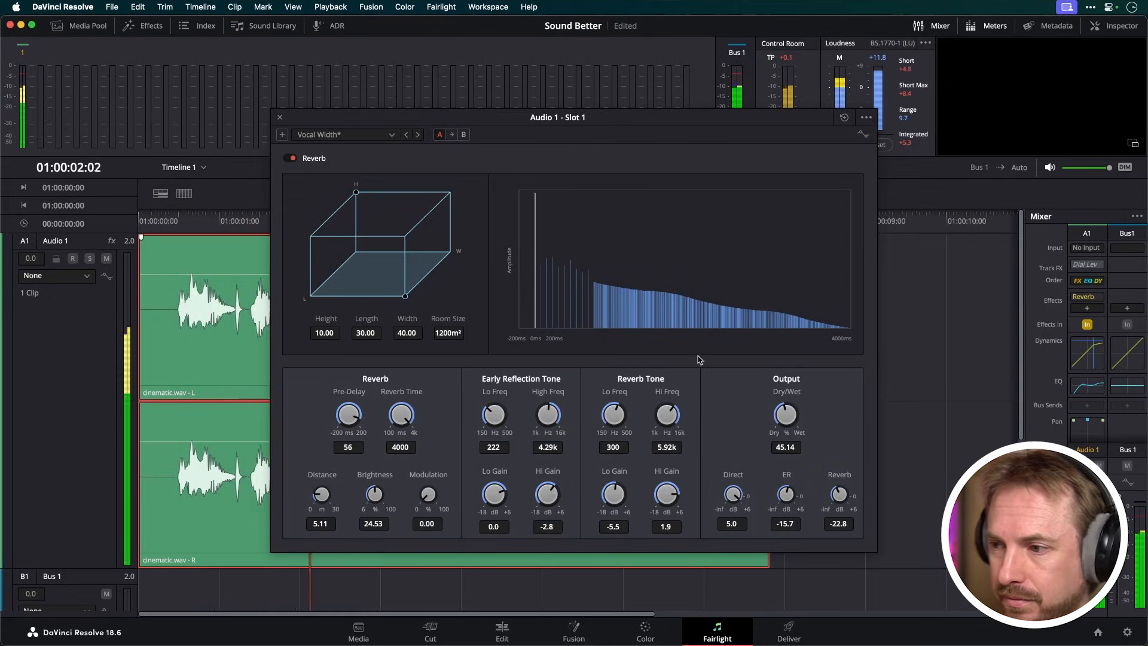